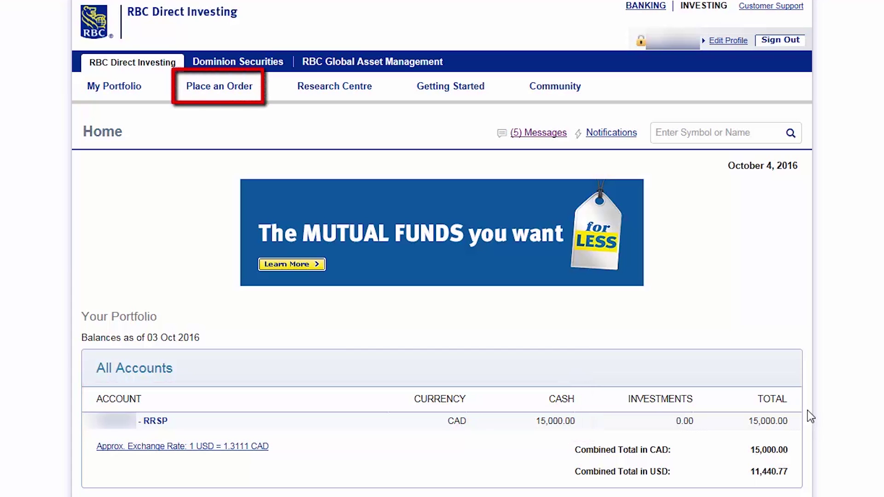
# Start a stock & ETF order in the RRSP - CAD account with the action set to Buy
pyautogui.moveTo(244, 90)
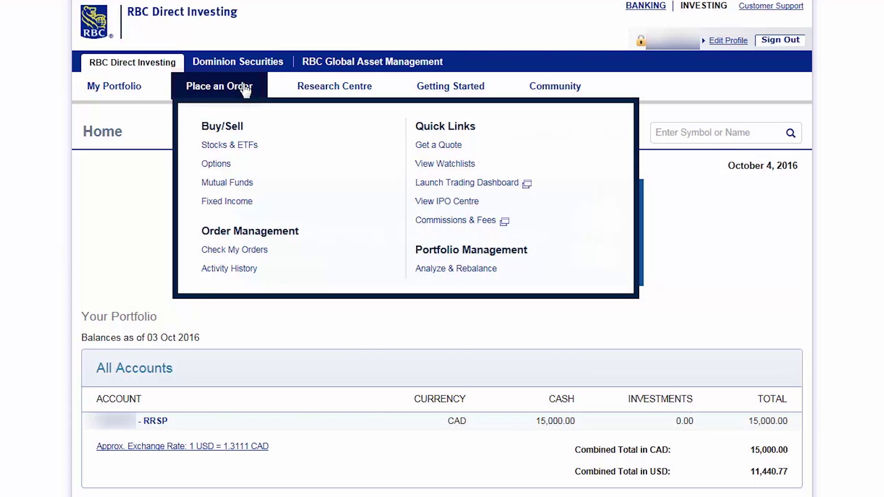
pyautogui.click(254, 150)
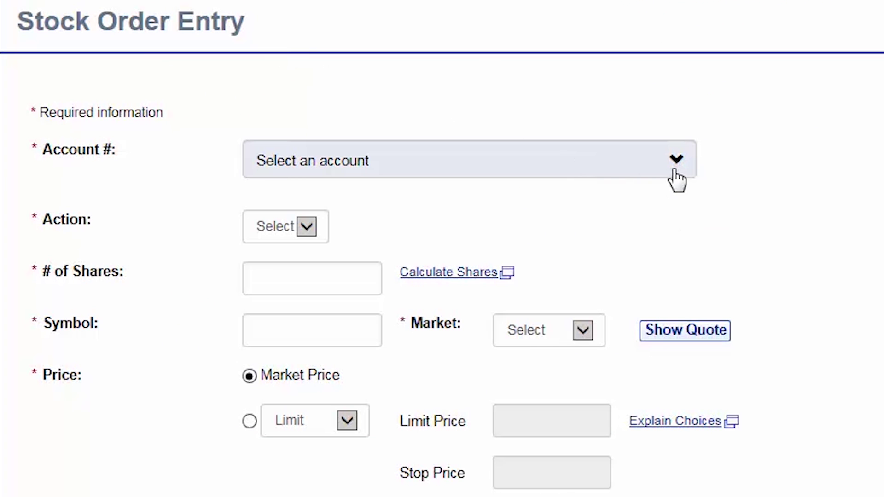
pyautogui.click(684, 170)
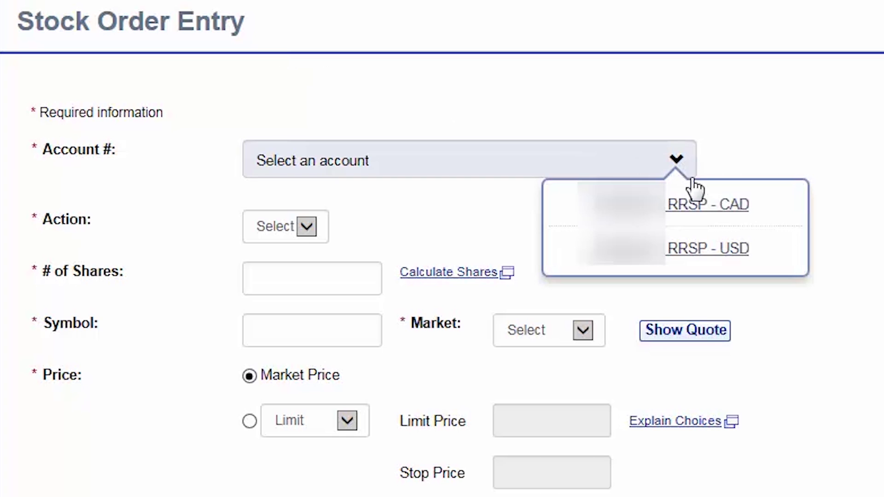
pyautogui.click(713, 214)
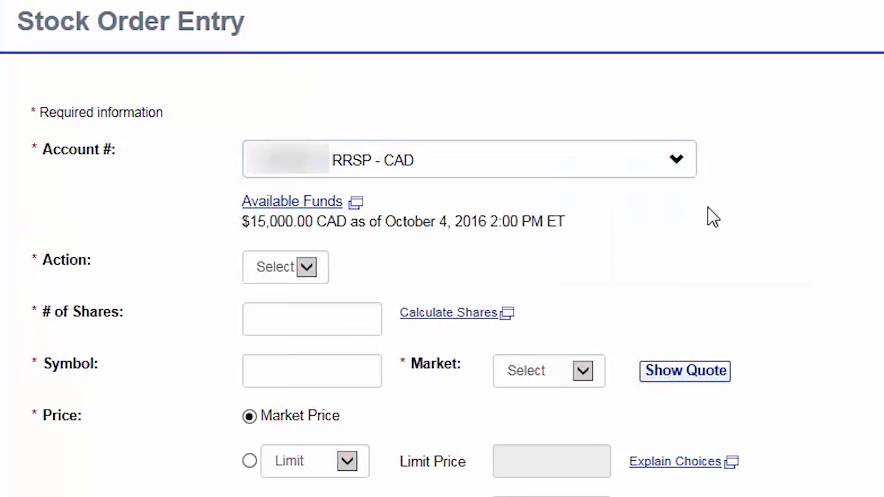
pyautogui.click(317, 265)
pyautogui.click(315, 283)
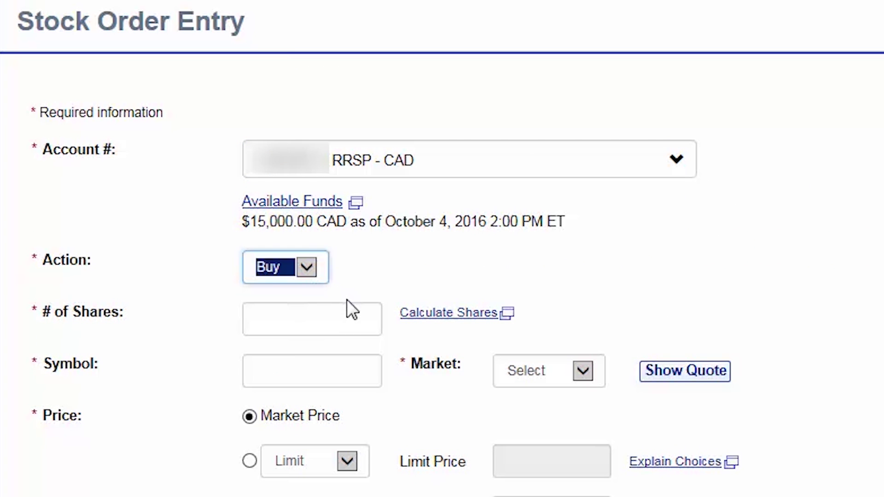
# Enter VCN as the symbol and choose the CDN market
pyautogui.click(354, 316)
pyautogui.click(347, 369)
pyautogui.write('VCN')
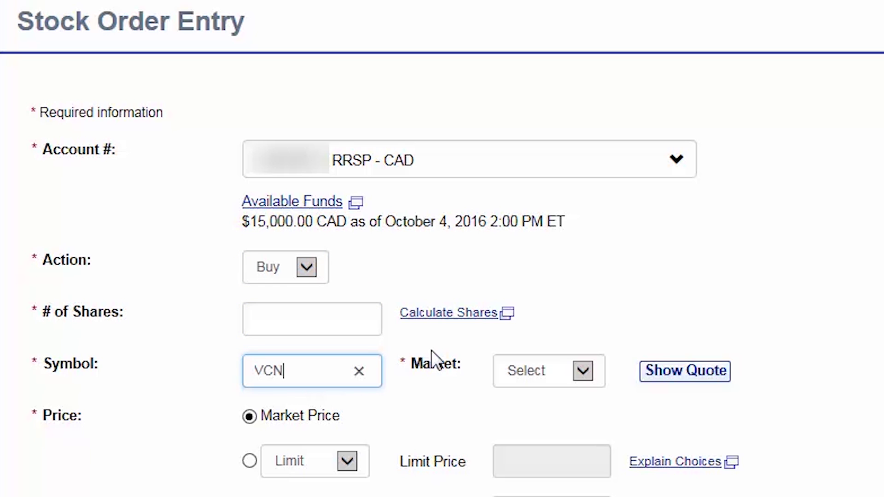
pyautogui.click(591, 374)
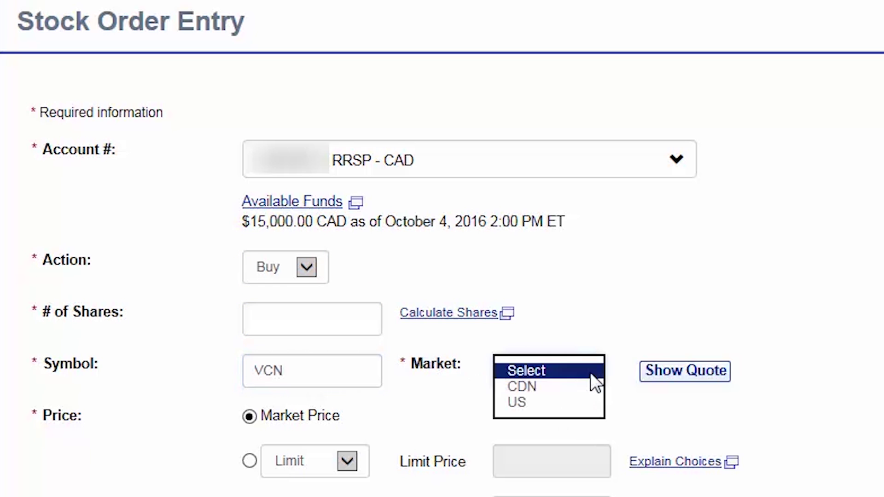
pyautogui.click(582, 387)
# Load the VCN quote and compute (15000×0.2 − 9.95) ÷ 29.26 ≈ 102.19 shares in Calculator
pyautogui.click(685, 371)
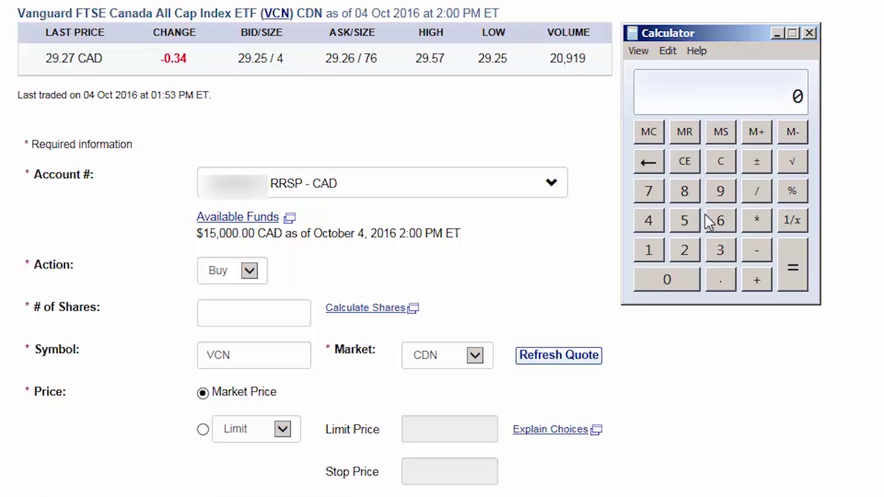
pyautogui.write('15000')
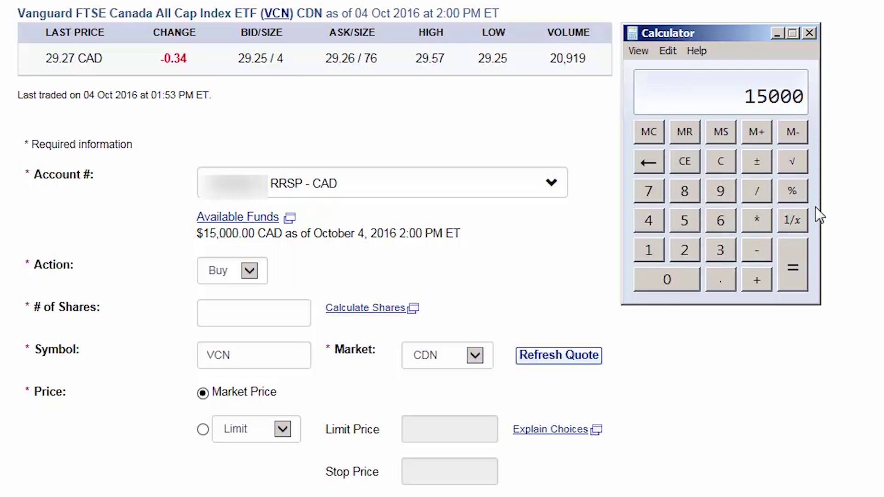
pyautogui.write('*')
pyautogui.write('0.2')
pyautogui.press('Return')
pyautogui.write('-9.95')
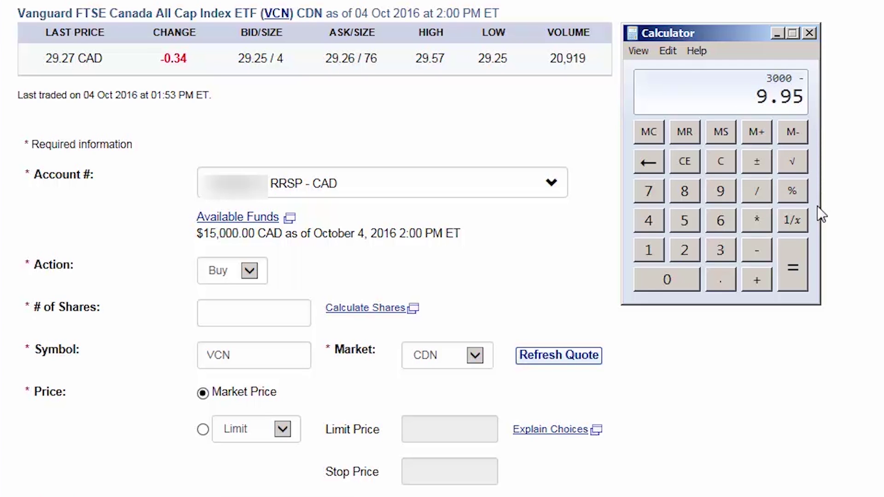
pyautogui.press('Return')
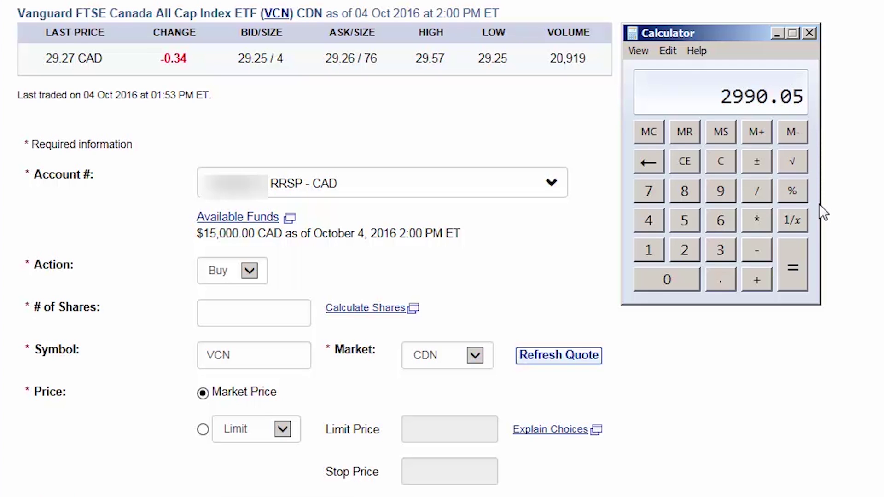
pyautogui.write('/29.26')
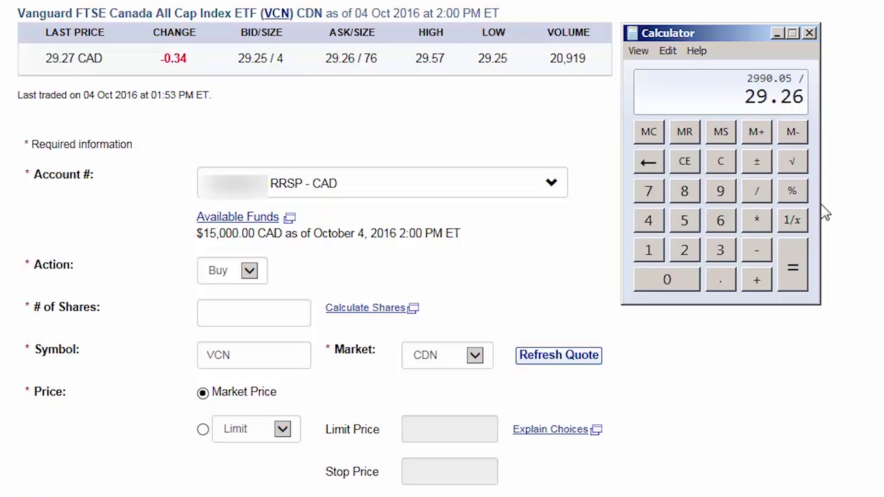
pyautogui.press('Return')
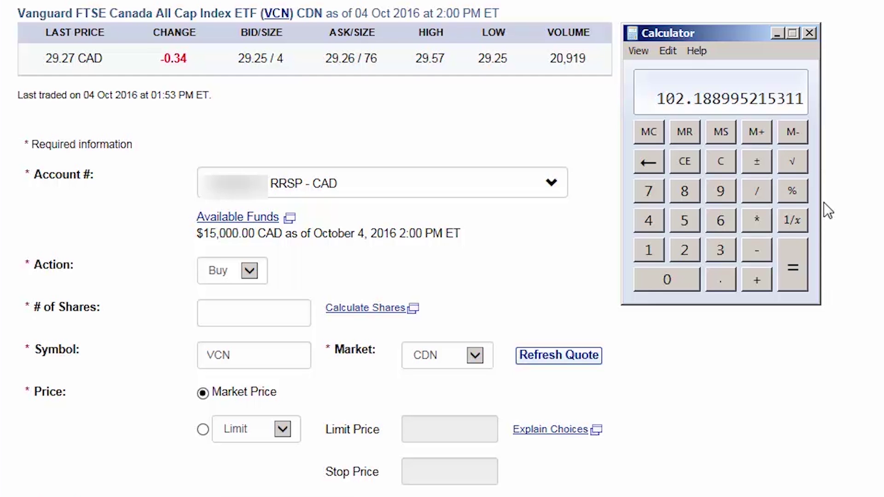
# Clear the calculator and enter 102 as the number of VCN shares
pyautogui.click(685, 162)
pyautogui.click(277, 317)
pyautogui.write('102')
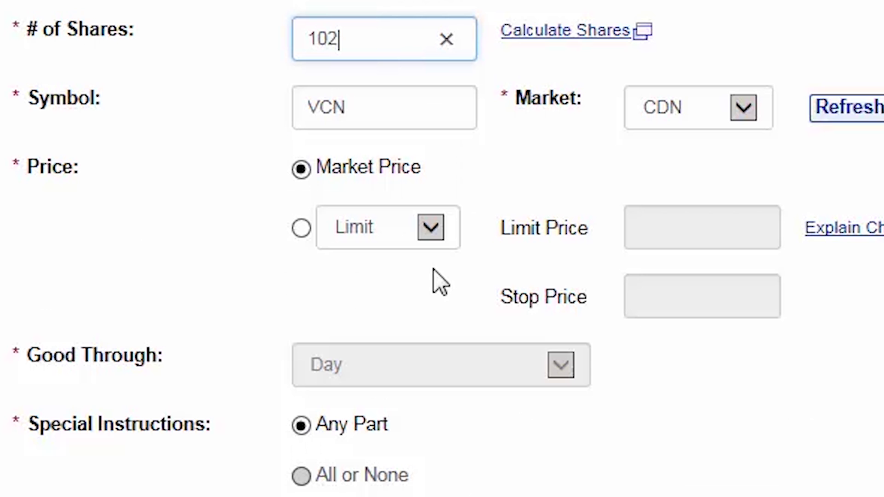
# Make the VCN order a Limit order with a 29.28 limit price
pyautogui.click(323, 239)
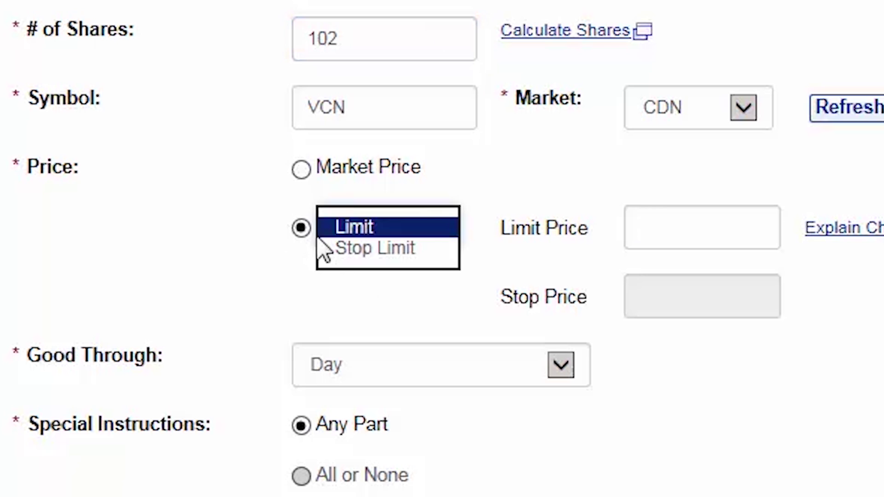
pyautogui.click(352, 230)
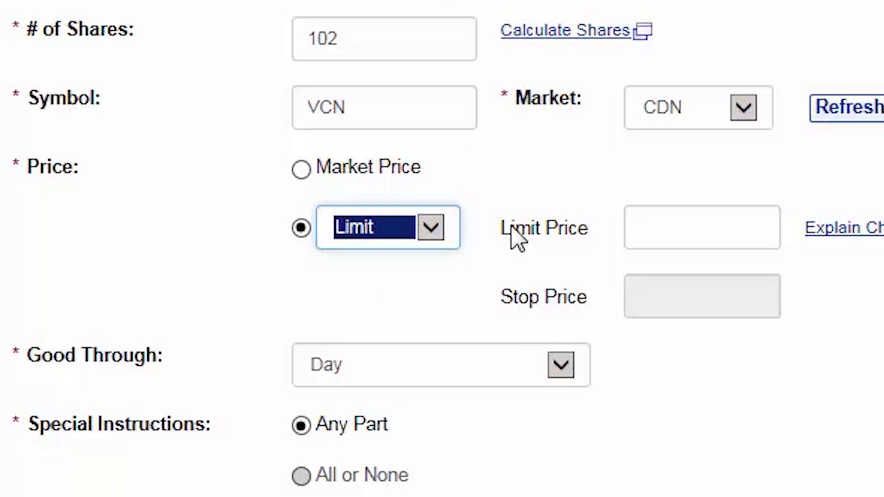
pyautogui.click(689, 226)
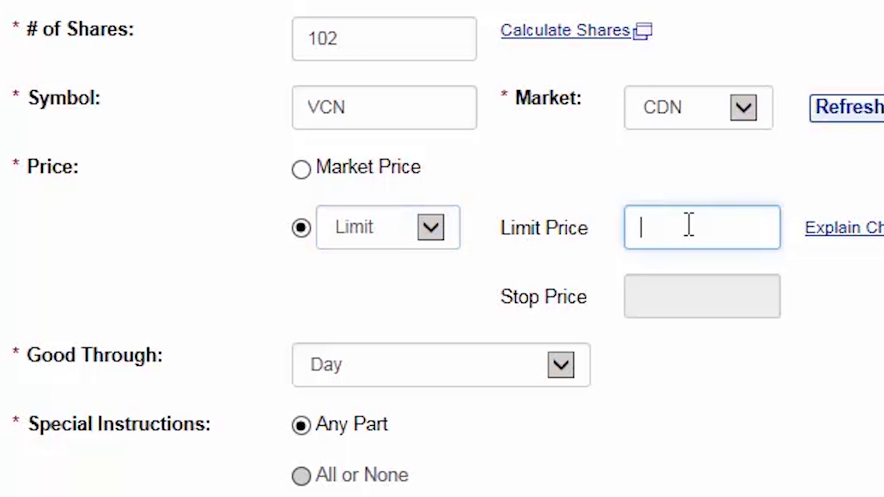
pyautogui.write('29.28')
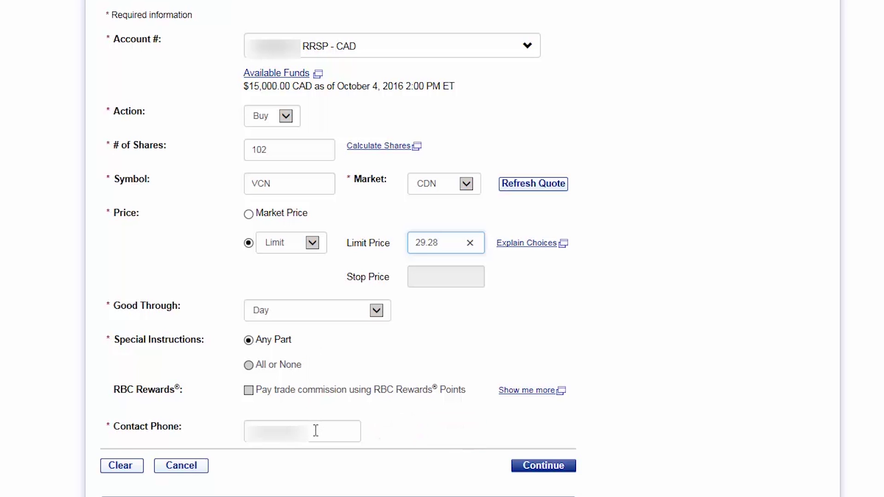
# Review and confirm the 102-share VCN buy order, estimated at 2,996.51 CAD
pyautogui.click(542, 474)
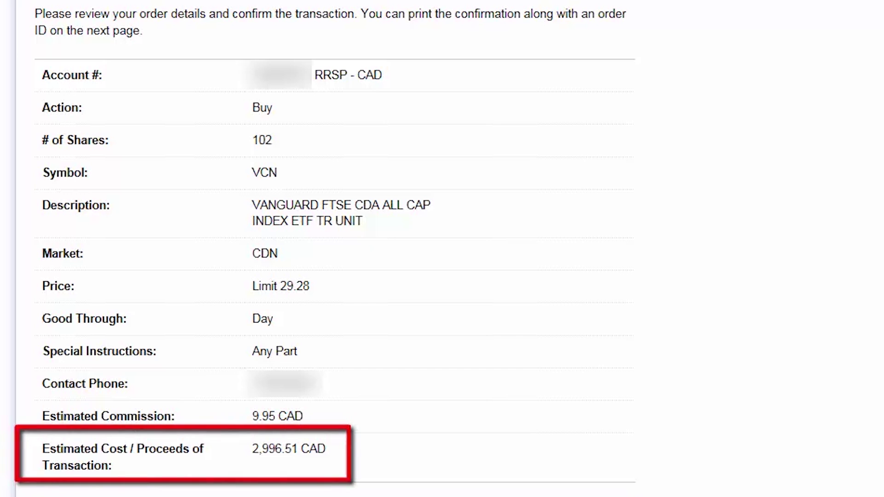
pyautogui.scroll(-3, 517, 461)
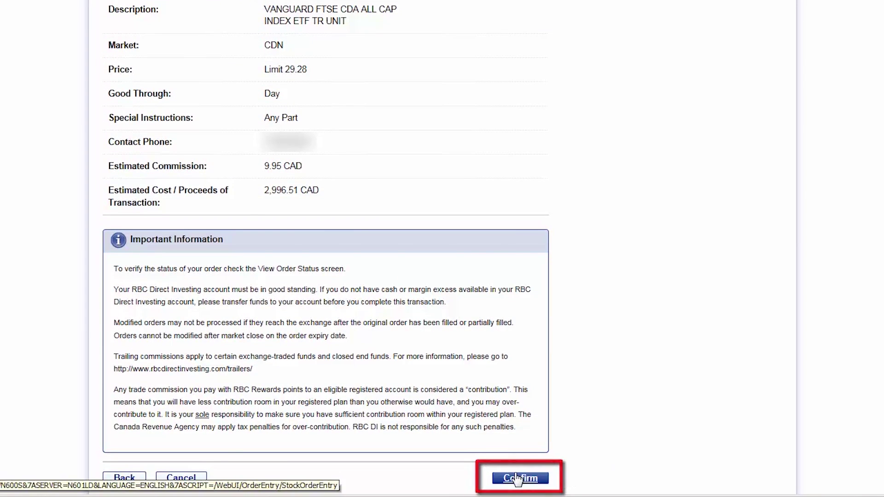
pyautogui.click(518, 478)
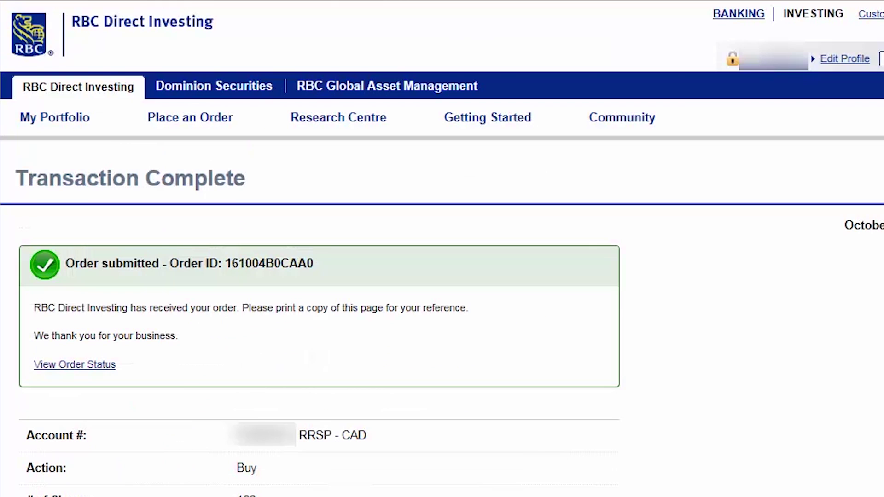
pyautogui.moveTo(212, 135)
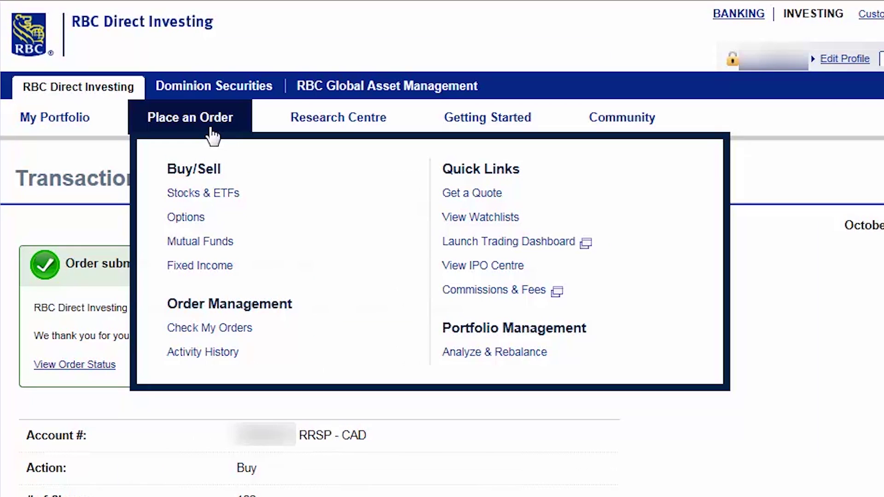
# Start a new stock & ETF order in the RRSP - CAD account with action Buy
pyautogui.click(214, 195)
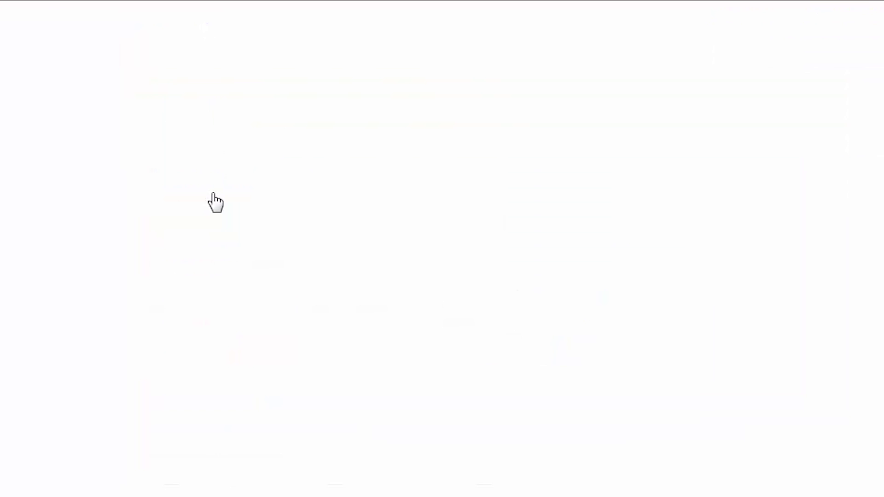
pyautogui.click(508, 113)
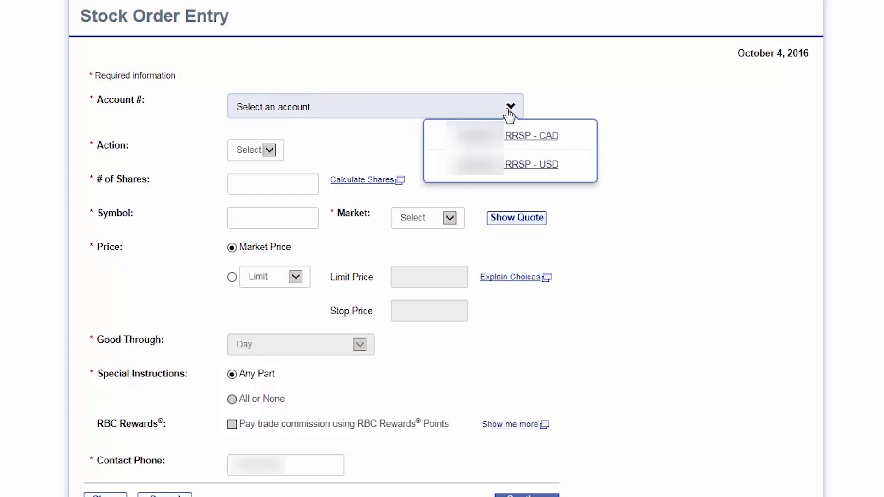
pyautogui.click(536, 141)
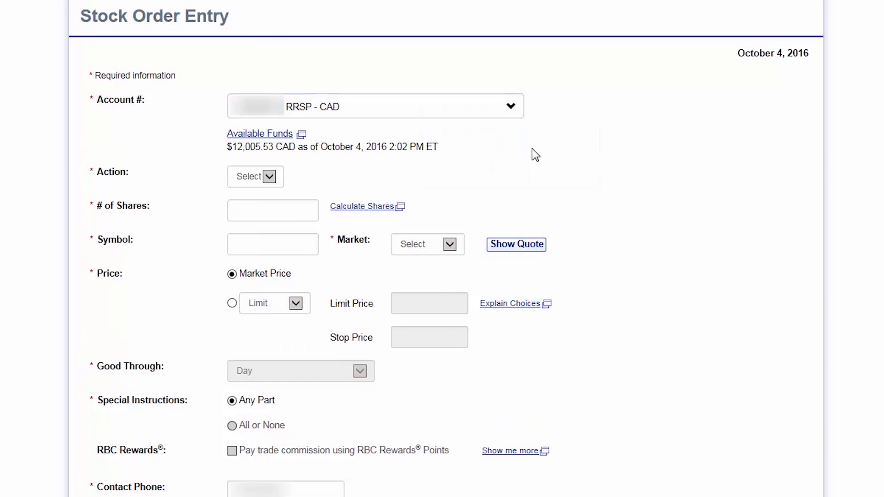
pyautogui.click(269, 176)
pyautogui.click(275, 186)
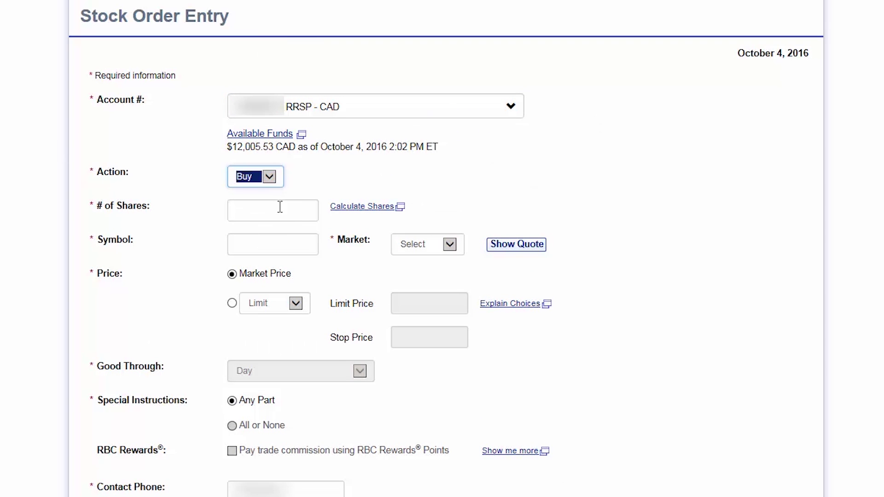
# Enter VUN on the CDN market and load its quote
pyautogui.click(281, 245)
pyautogui.write('VUN')
pyautogui.click(450, 244)
pyautogui.click(448, 252)
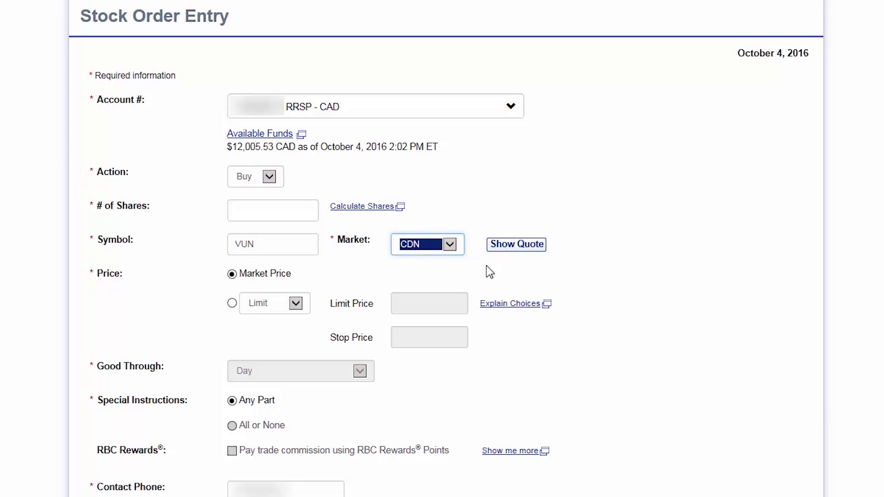
pyautogui.click(516, 251)
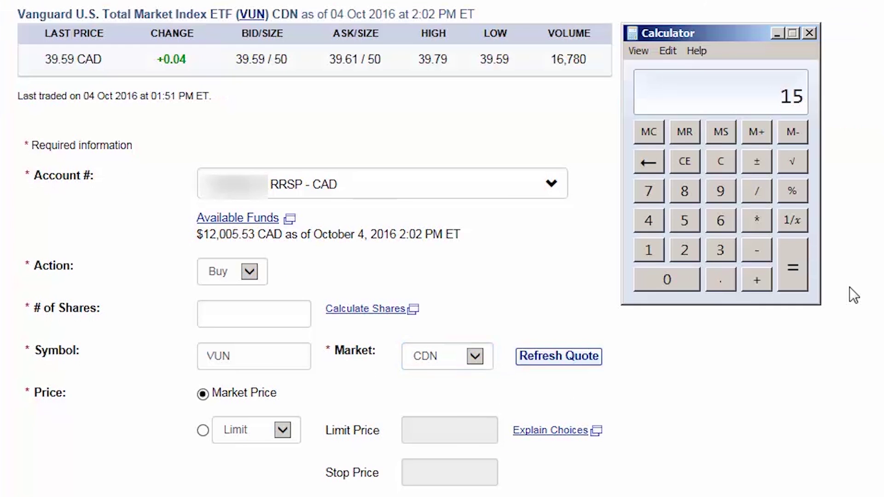
# Compute (15000×0.2 − 9.95) ÷ 39.61 ≈ 75.49 VUN shares in Calculator
pyautogui.write('000')
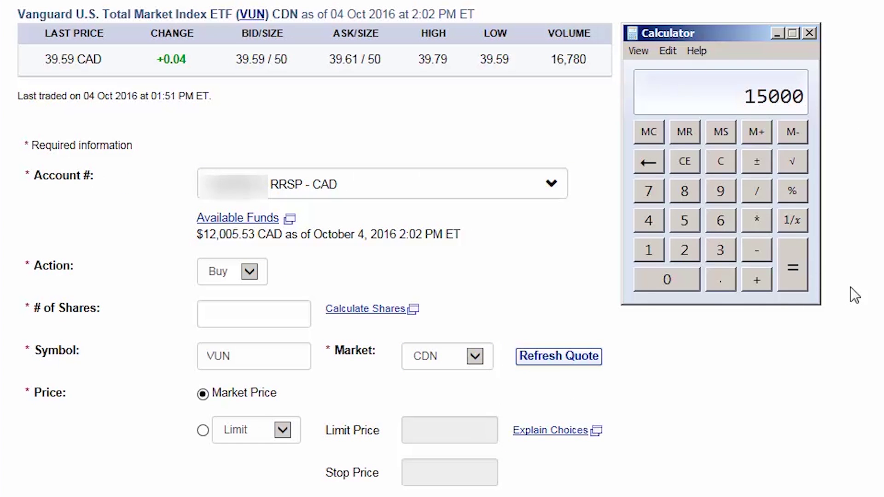
pyautogui.write('*0.2')
pyautogui.press('Return')
pyautogui.write('-9.95')
pyautogui.press('Return')
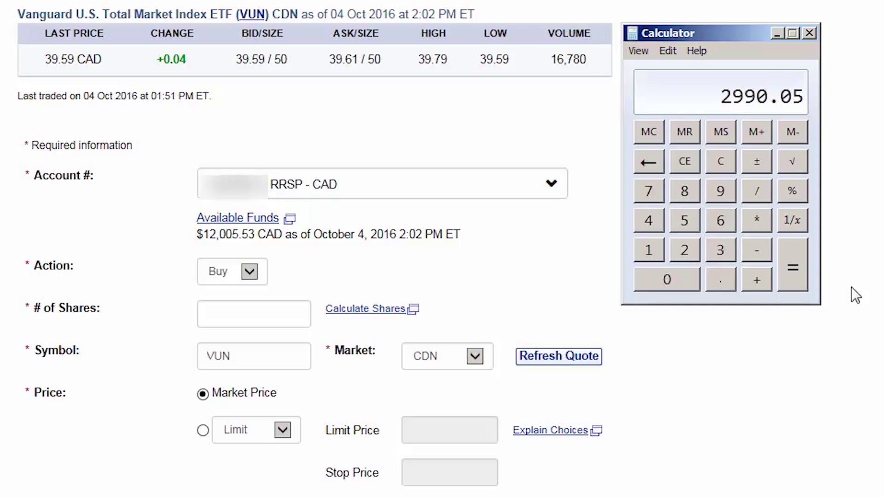
pyautogui.write('/ 39.61')
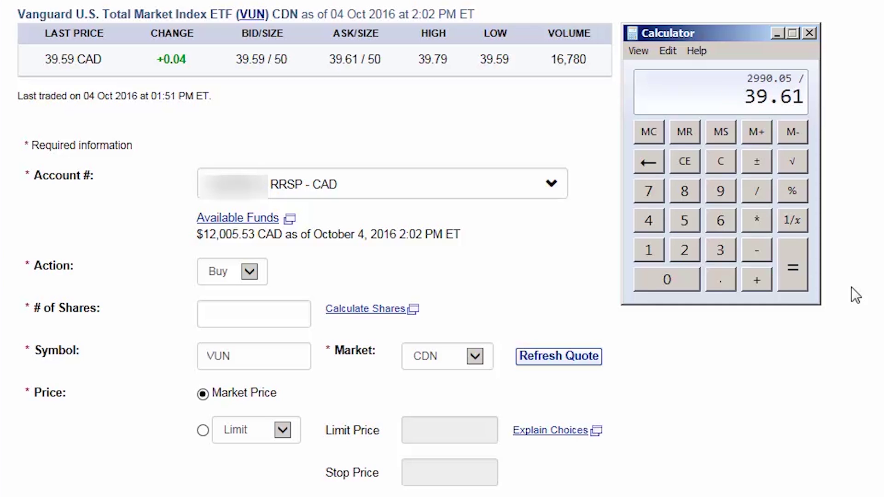
pyautogui.press('Return')
pyautogui.click(270, 312)
# Enter 75 VUN shares at a 39.63 limit, then review and confirm the order
pyautogui.write('75')
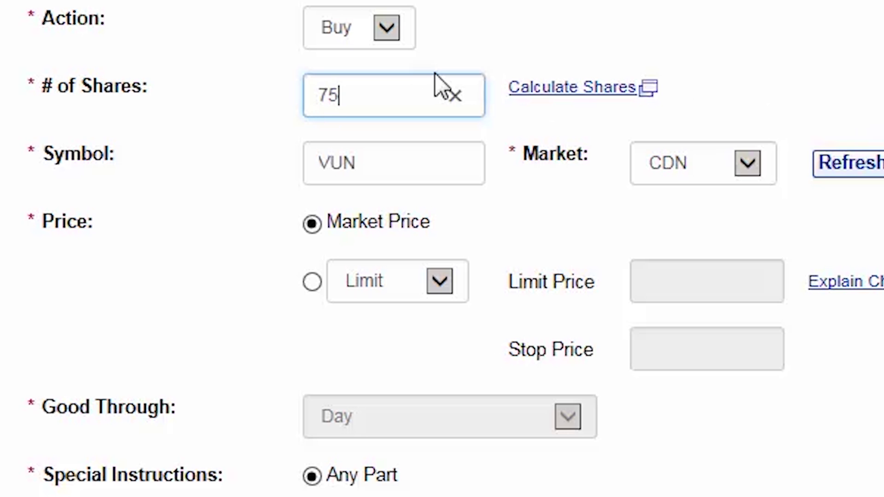
pyautogui.click(311, 282)
pyautogui.click(687, 273)
pyautogui.write('39.63')
pyautogui.press('Tab')
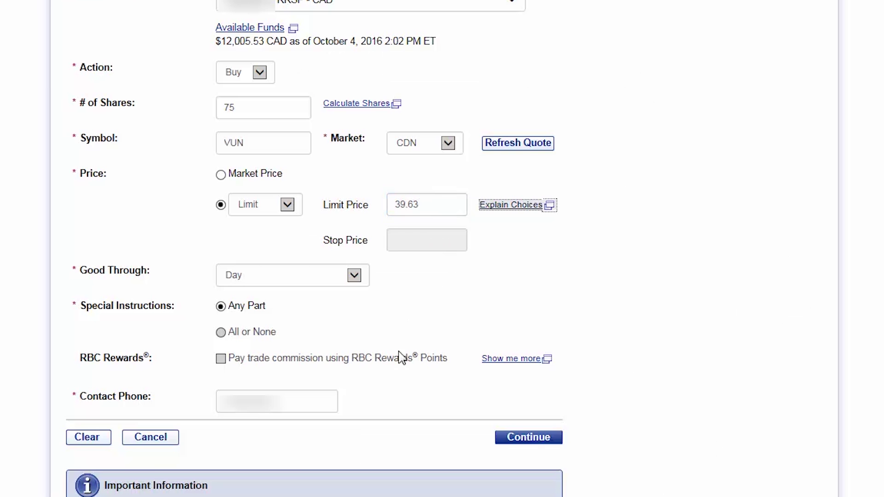
pyautogui.click(510, 436)
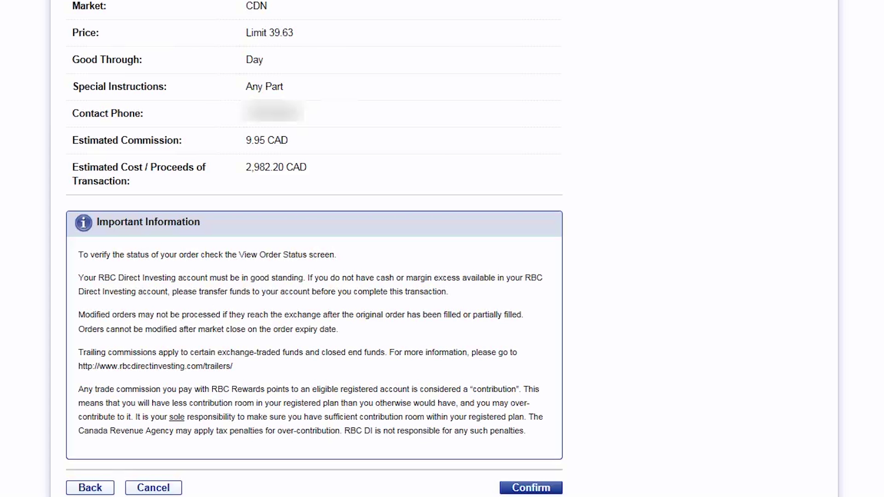
pyautogui.click(531, 488)
# Start a new stock & ETF order in the RRSP - CAD account with action Buy
pyautogui.moveTo(192, 111)
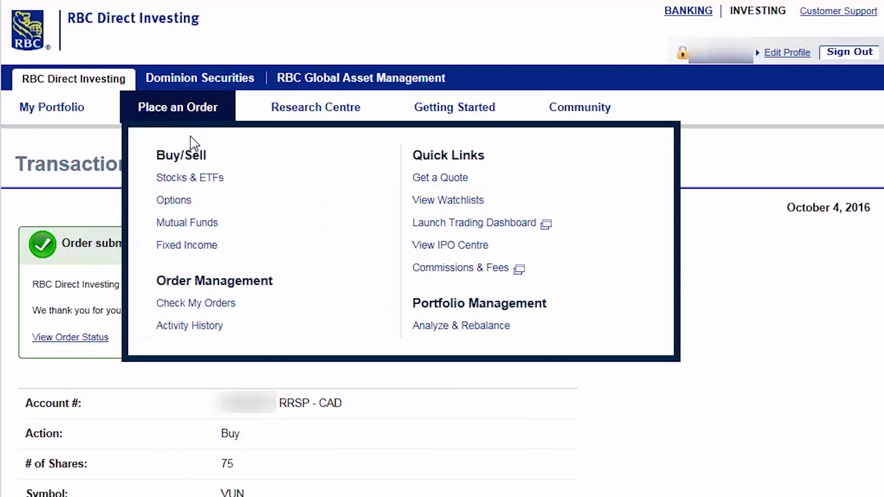
pyautogui.click(193, 177)
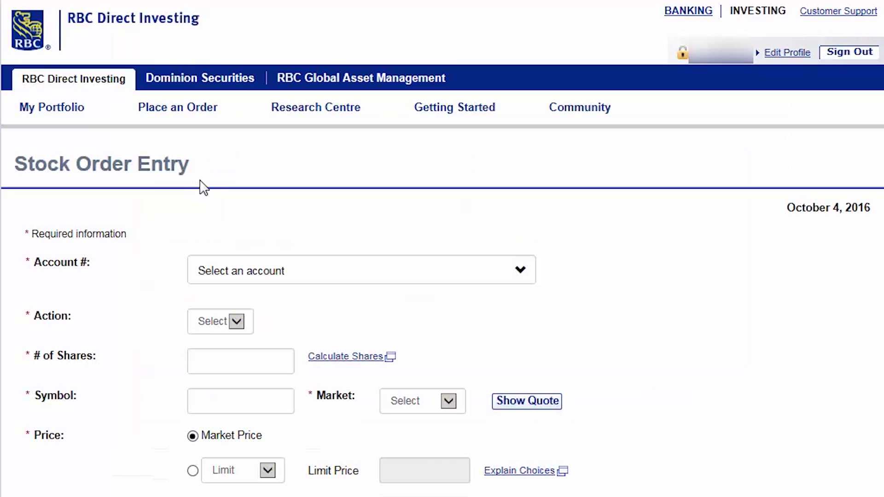
pyautogui.click(523, 278)
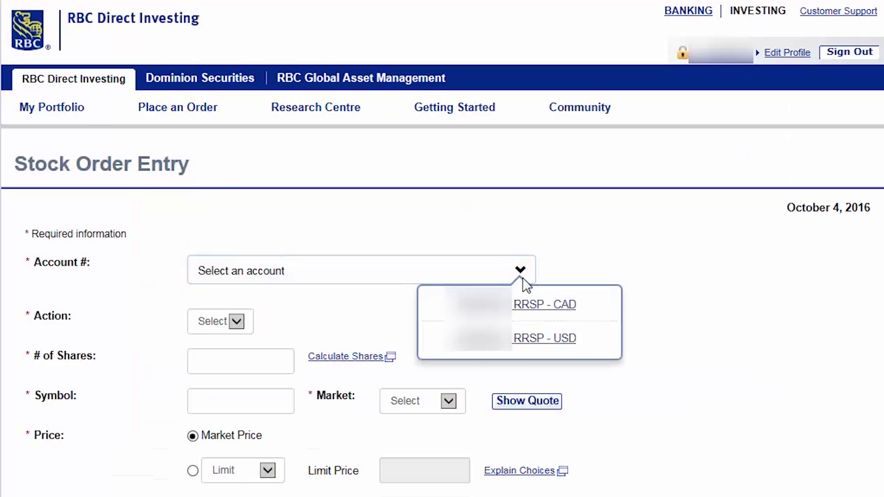
pyautogui.click(567, 307)
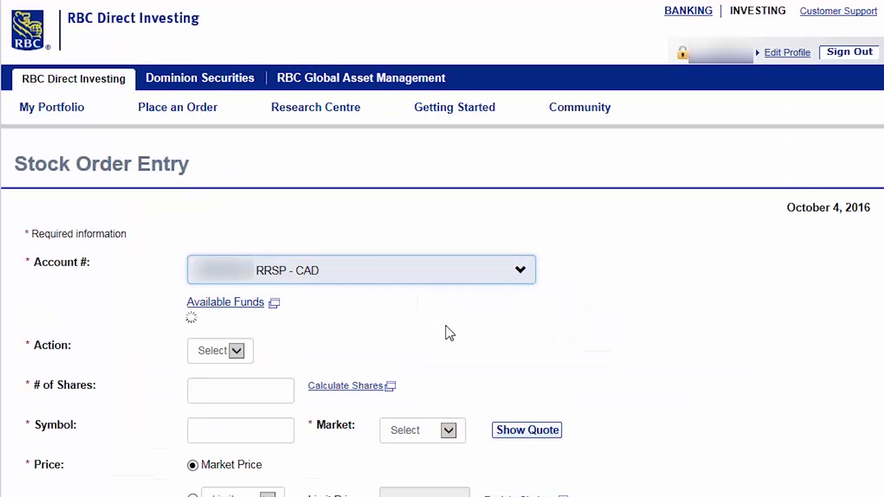
pyautogui.click(243, 354)
pyautogui.click(245, 364)
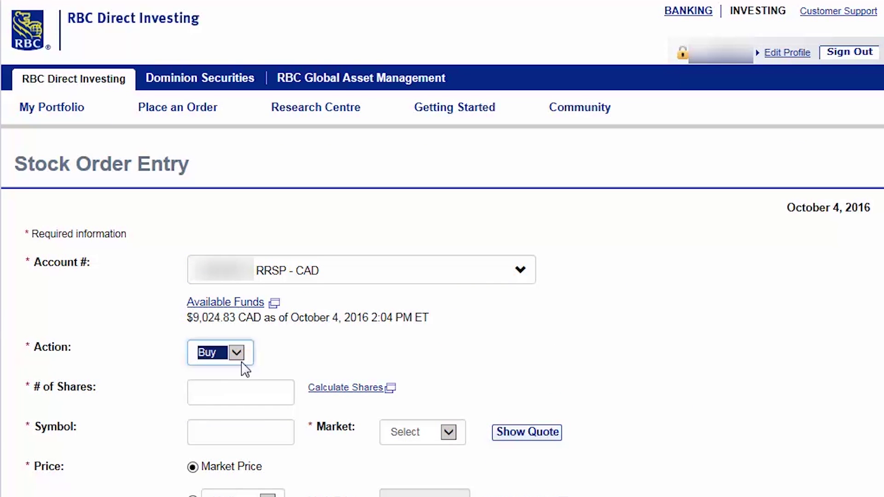
# Enter XEF on the CDN market and load its quote
pyautogui.click(260, 421)
pyautogui.write('XEF')
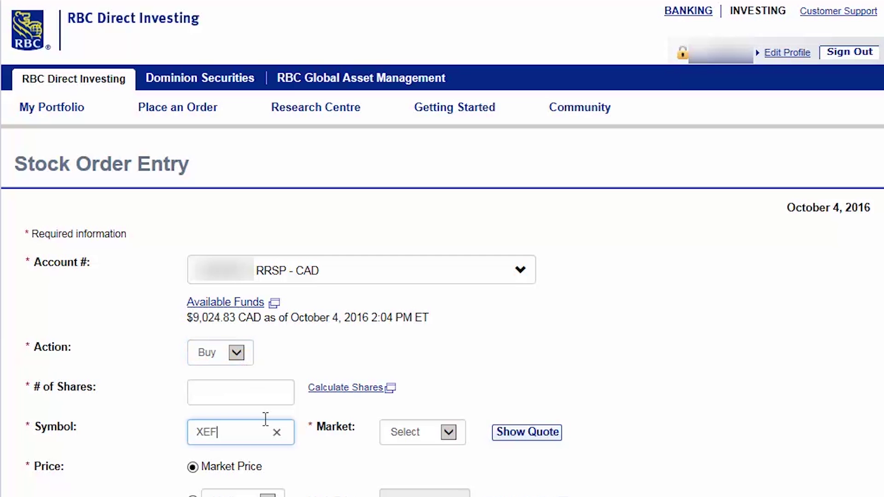
pyautogui.click(453, 437)
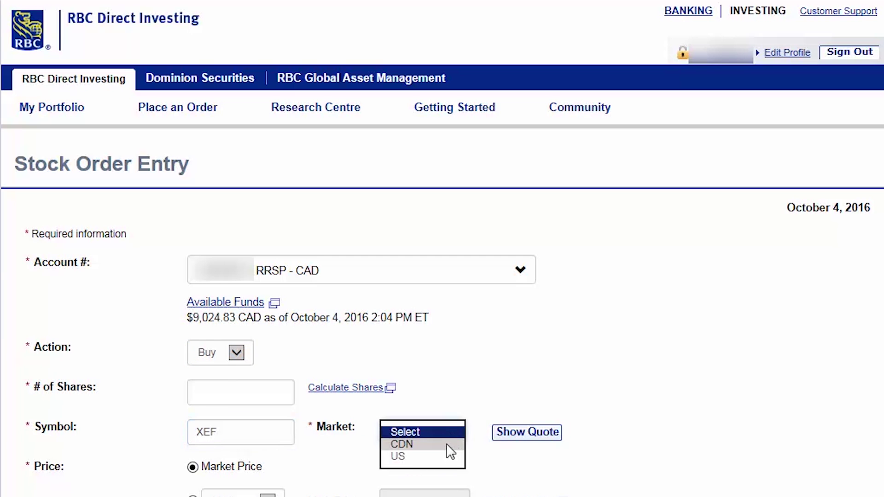
pyautogui.click(448, 445)
pyautogui.click(529, 438)
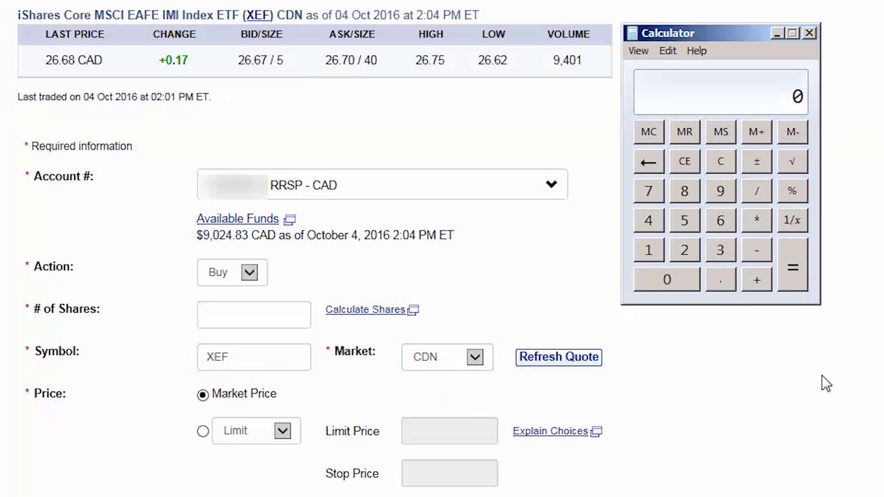
# Compute (15000×0.16 − 9.95) ÷ 26.7 in Calculator to size the XEF order
pyautogui.write('1500')
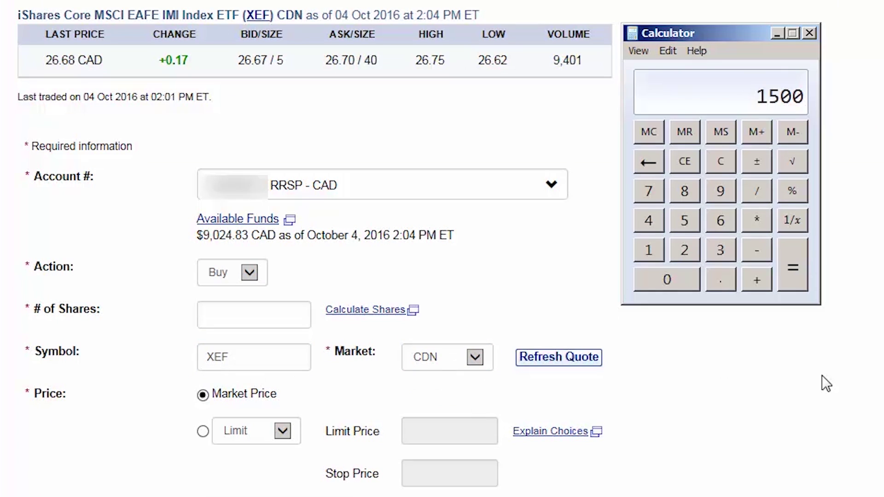
pyautogui.write('0*0.16')
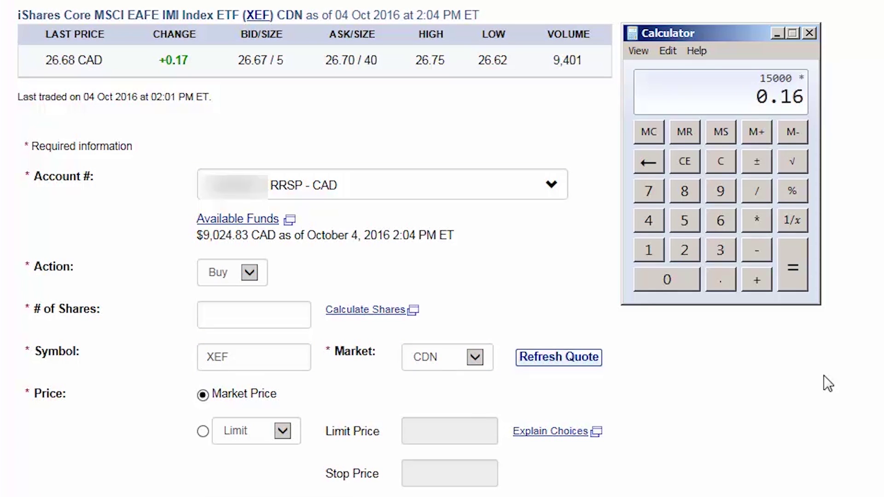
pyautogui.press('Return')
pyautogui.write('-9.95')
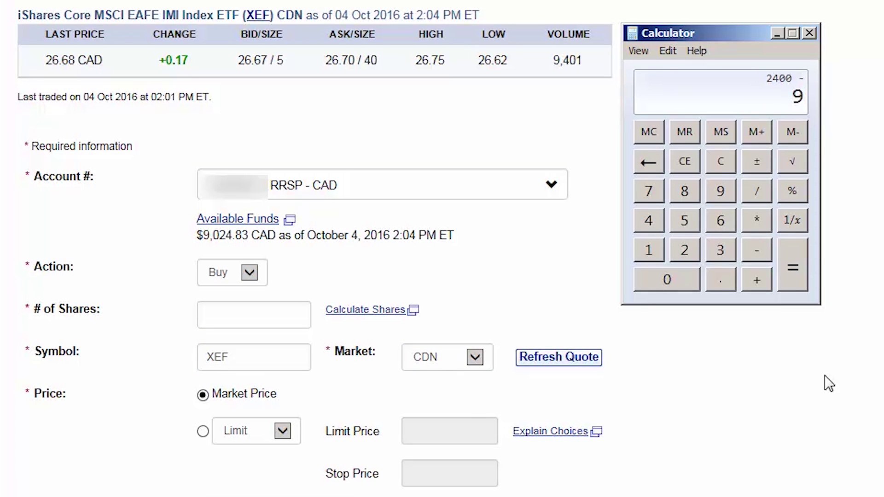
pyautogui.press('Return')
pyautogui.write('/26.7')
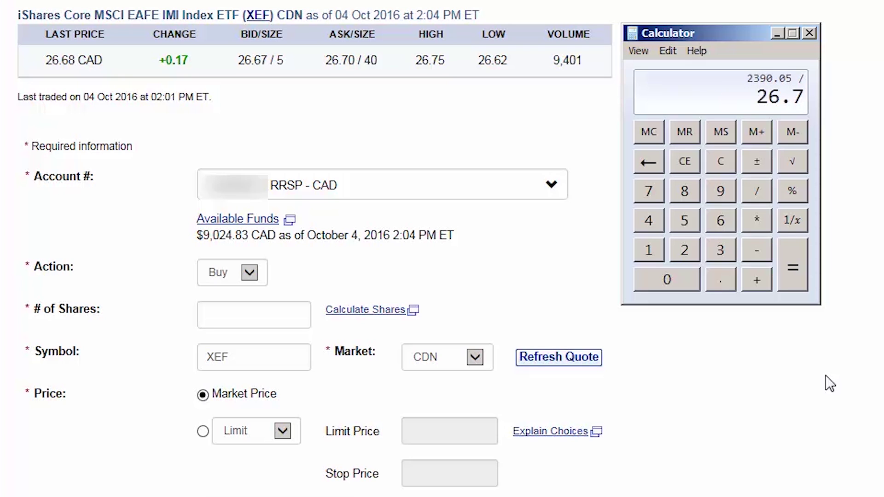
pyautogui.press('Return')
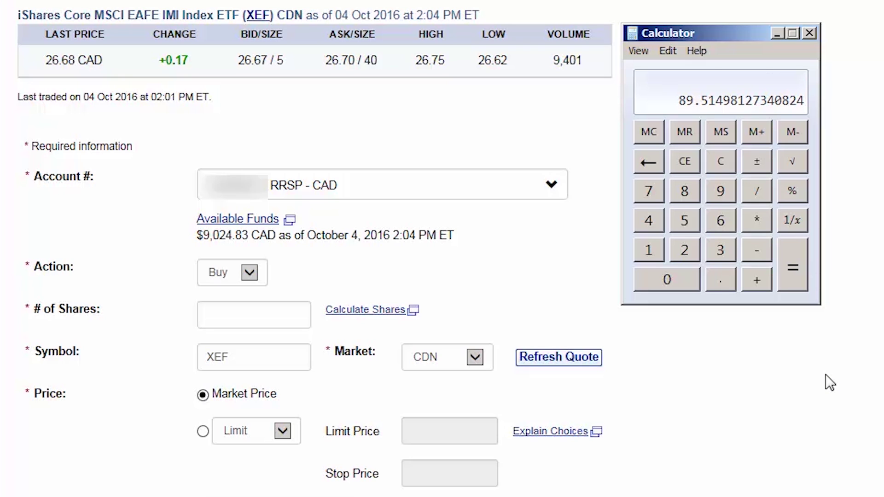
pyautogui.click(721, 161)
# Enter 89 XEF shares at a 26.72 limit, then review and confirm the order
pyautogui.click(280, 316)
pyautogui.write('89')
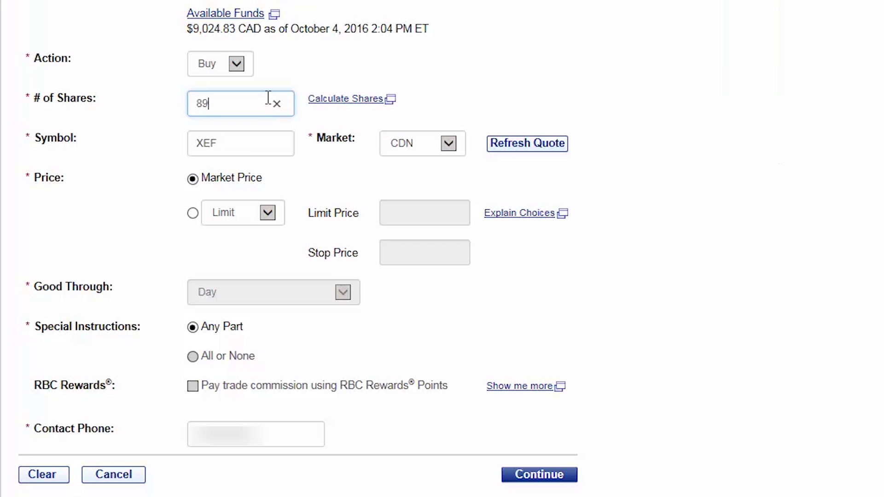
pyautogui.click(193, 214)
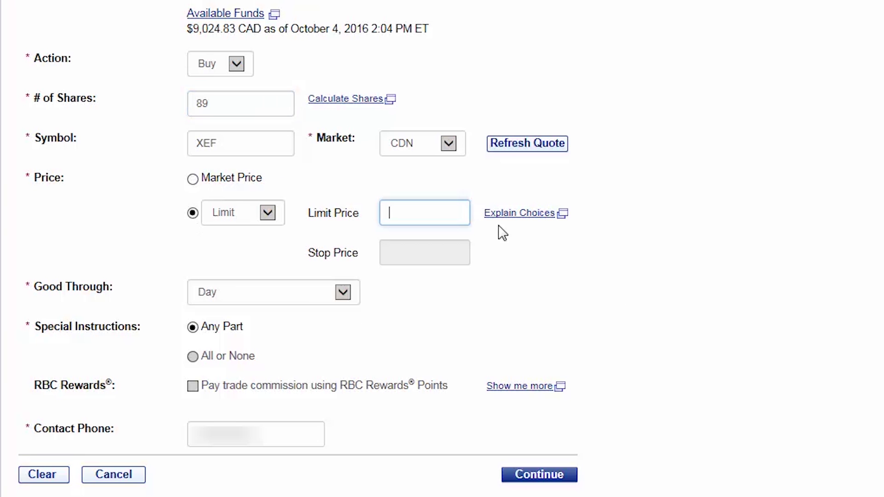
pyautogui.write('26.72')
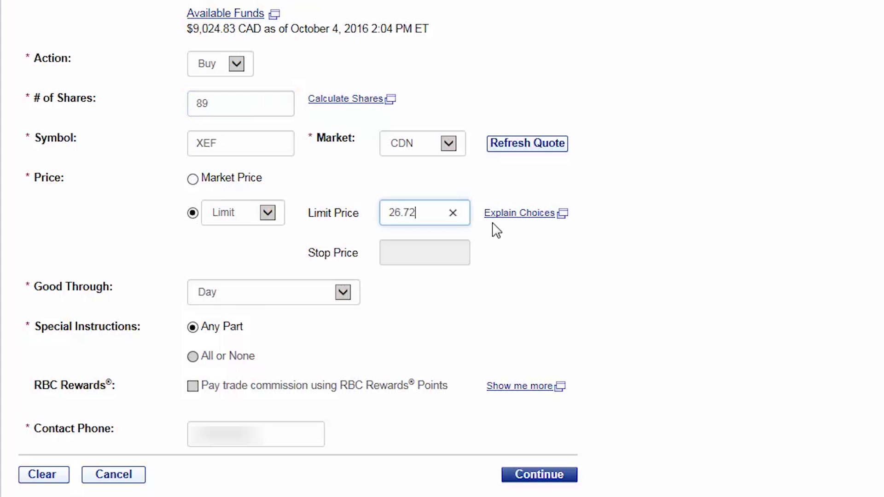
pyautogui.click(539, 475)
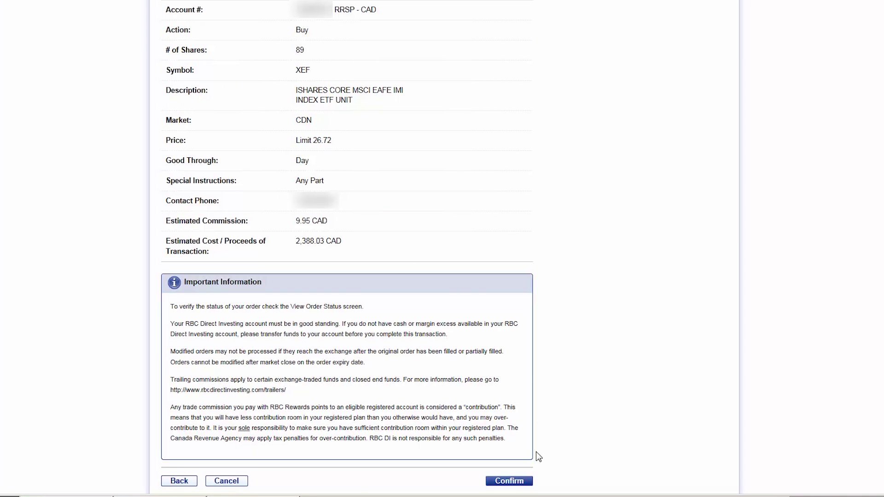
pyautogui.click(517, 481)
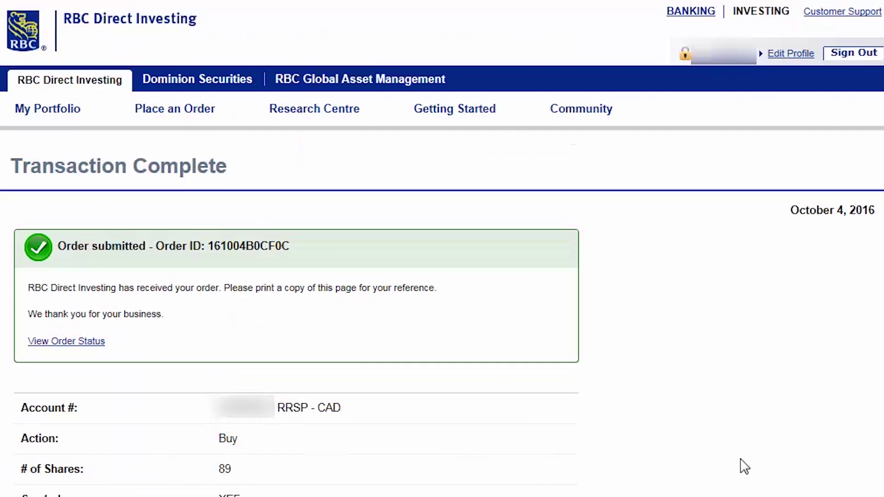
# Start another stock & ETF order in the RRSP - CAD account with action Buy
pyautogui.moveTo(187, 112)
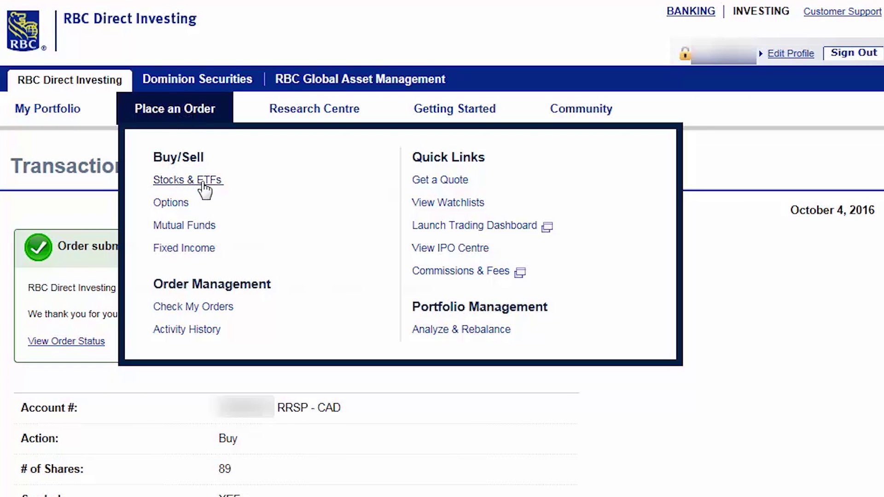
pyautogui.click(179, 183)
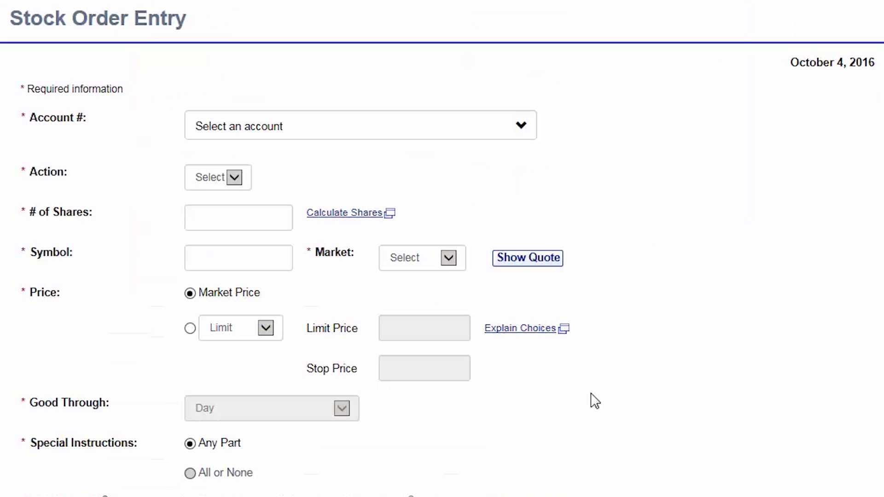
pyautogui.click(527, 133)
pyautogui.click(555, 169)
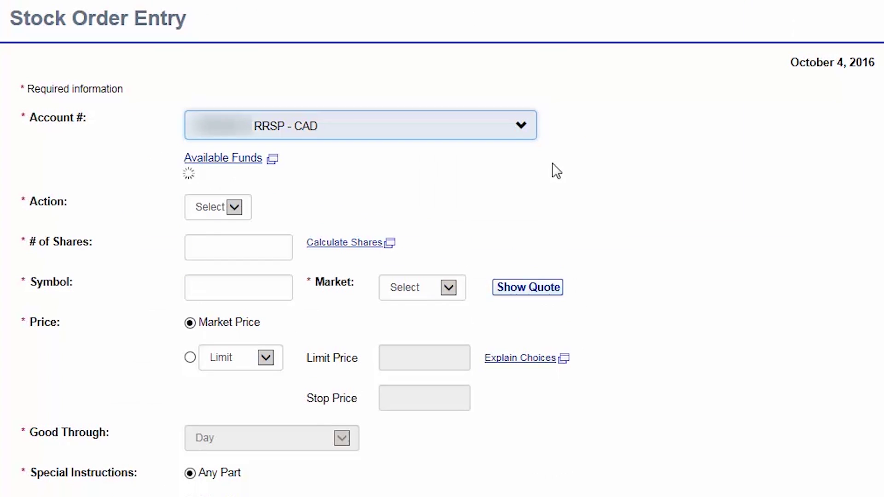
pyautogui.click(236, 206)
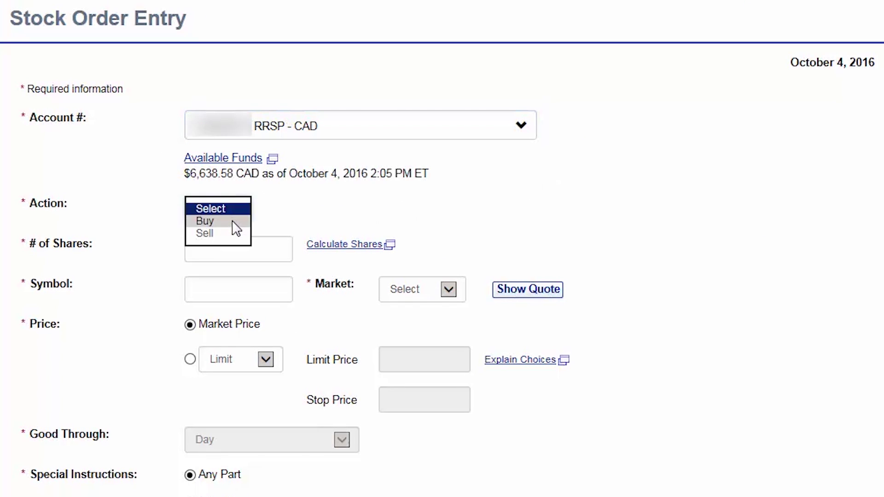
pyautogui.click(234, 221)
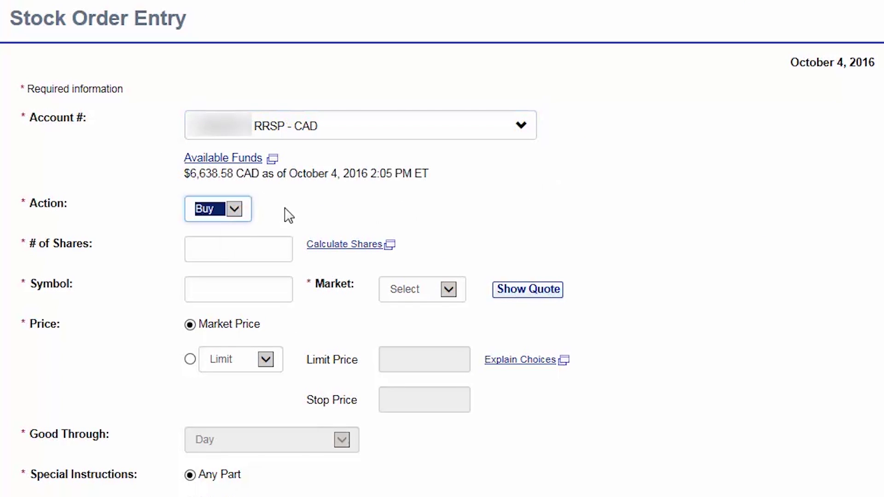
# Enter XEC on the CDN market and load its quote
pyautogui.click(258, 286)
pyautogui.write('XEC')
pyautogui.click(460, 297)
pyautogui.click(450, 303)
pyautogui.click(541, 293)
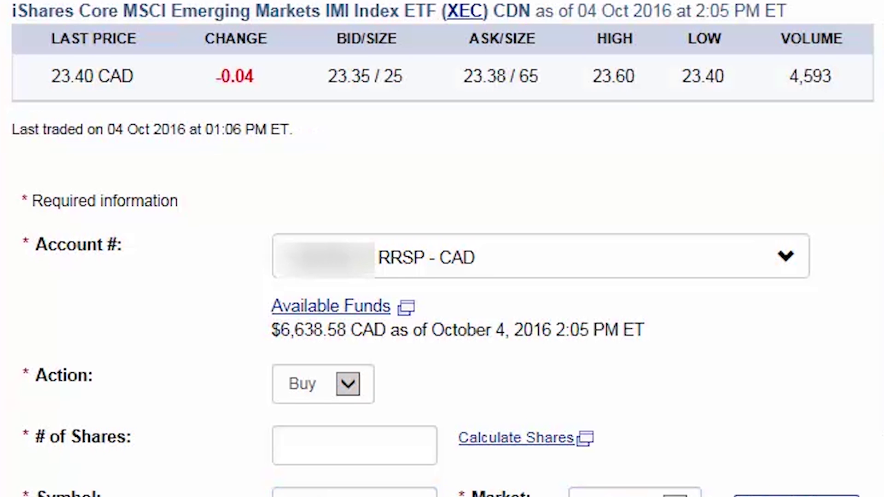
# Compute (15000×0.04 − 9.95) ÷ 23.38 ≈ 25.24 XEC shares in Calculator
pyautogui.write('15000*0.04')
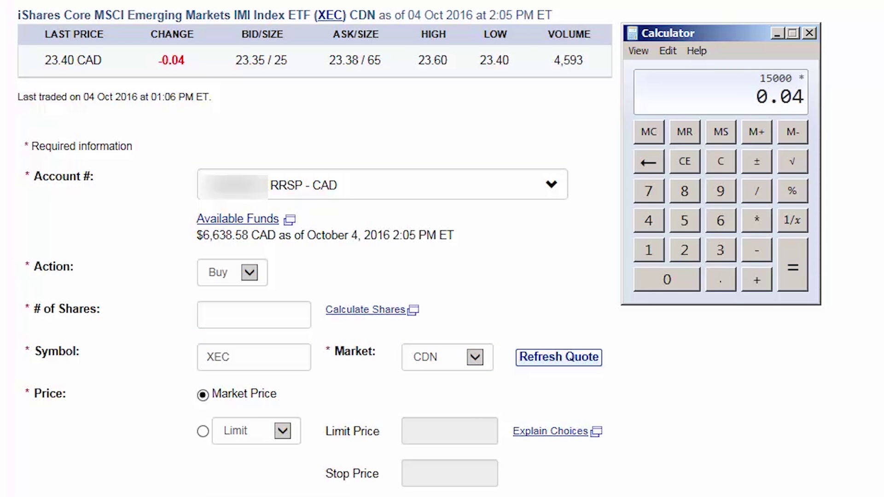
pyautogui.press('Return')
pyautogui.write('-9.95')
pyautogui.press('Return')
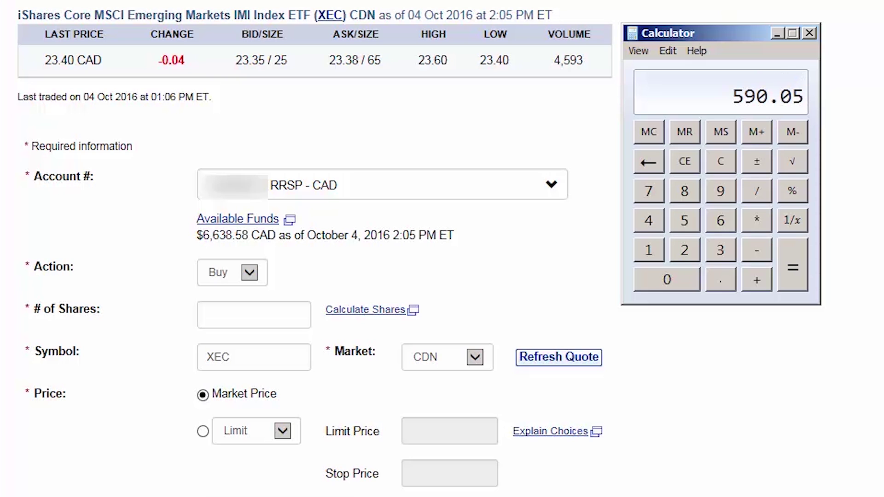
pyautogui.press('/')
pyautogui.write('23')
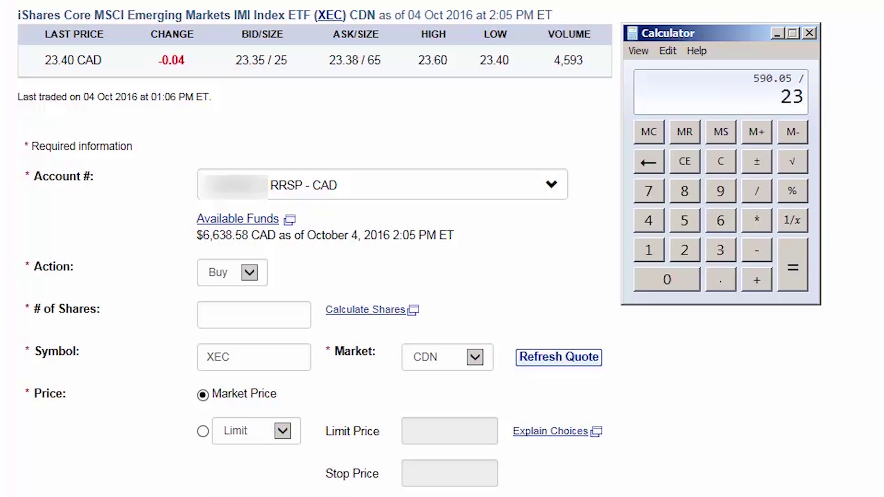
pyautogui.write('.38')
pyautogui.press('Return')
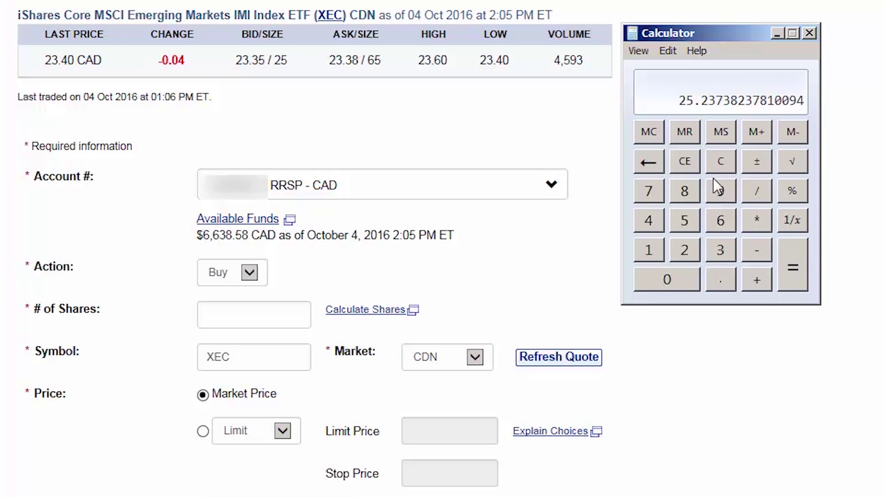
pyautogui.click(715, 166)
# Enter 25 XEC shares at a 23.40 limit, then review and confirm (estimated 594.95 CAD)
pyautogui.click(267, 308)
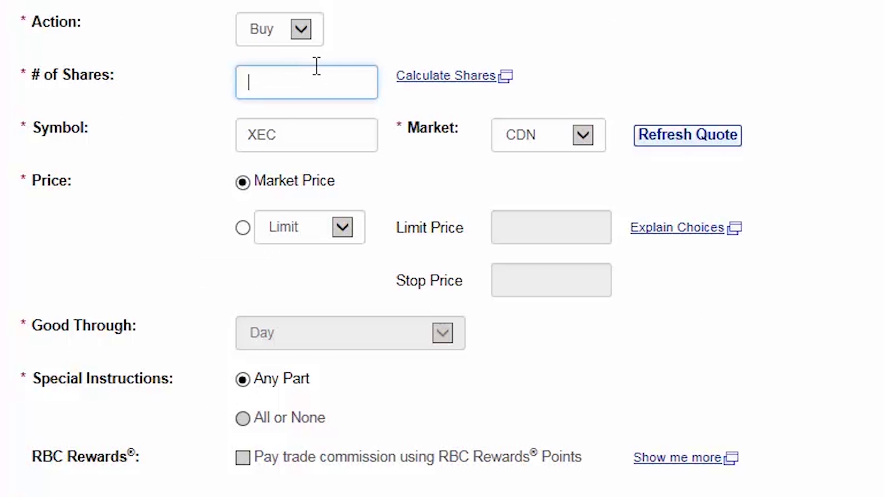
pyautogui.write('25')
pyautogui.click(242, 228)
pyautogui.click(605, 230)
pyautogui.write('23.40')
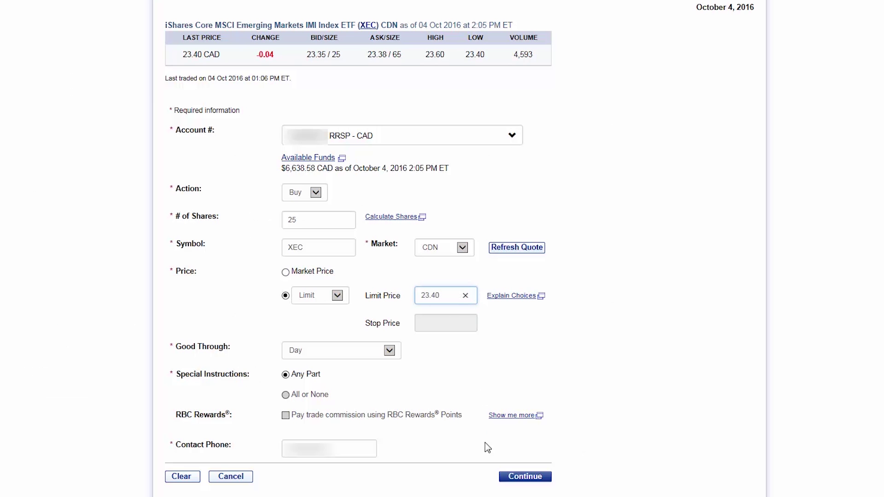
pyautogui.click(530, 479)
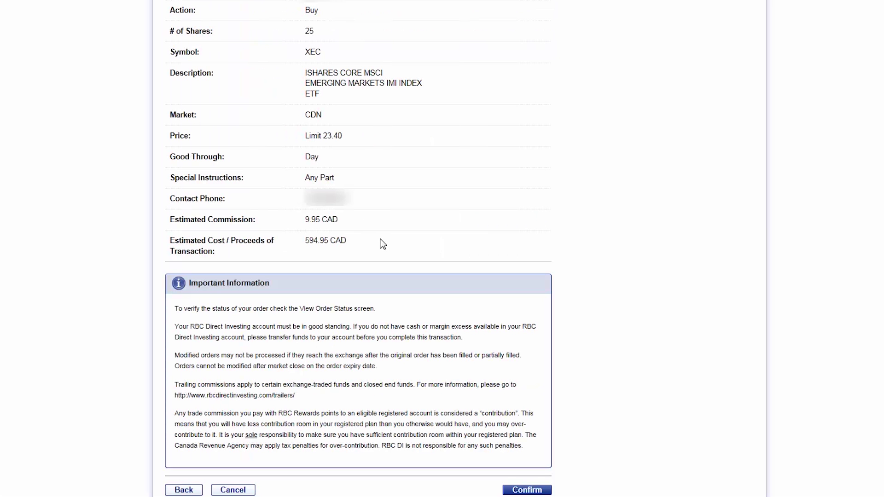
pyautogui.click(538, 490)
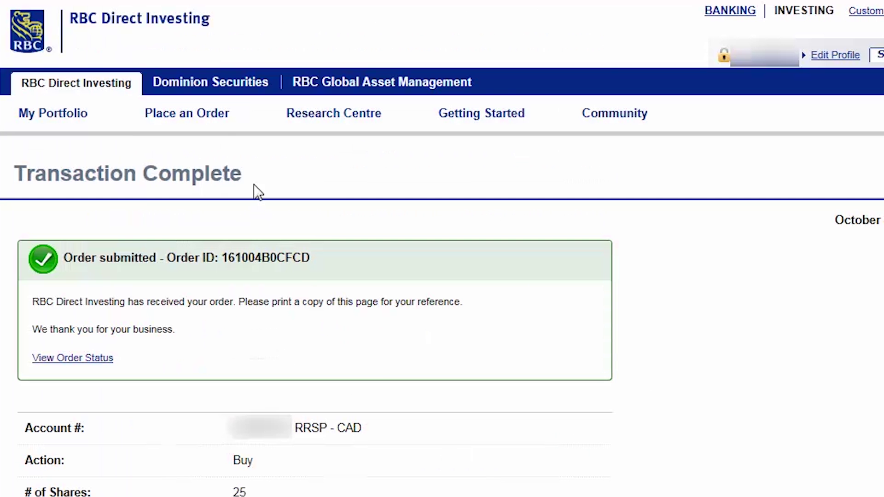
# Start a new Stocks & ETFs buy order in the RRSP - CAD account
pyautogui.moveTo(188, 114)
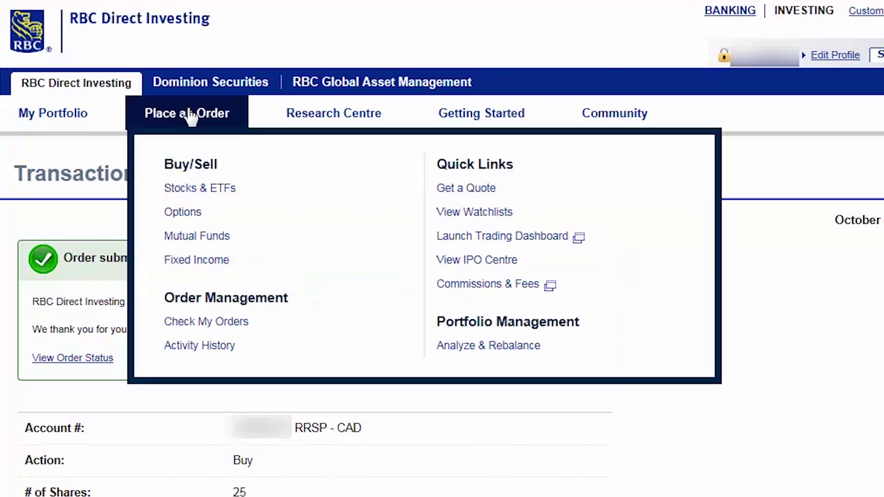
pyautogui.click(220, 194)
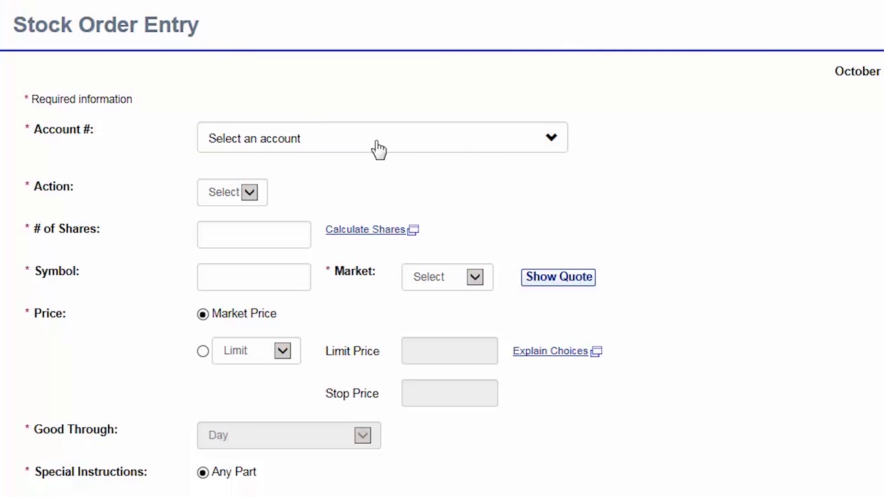
pyautogui.click(554, 143)
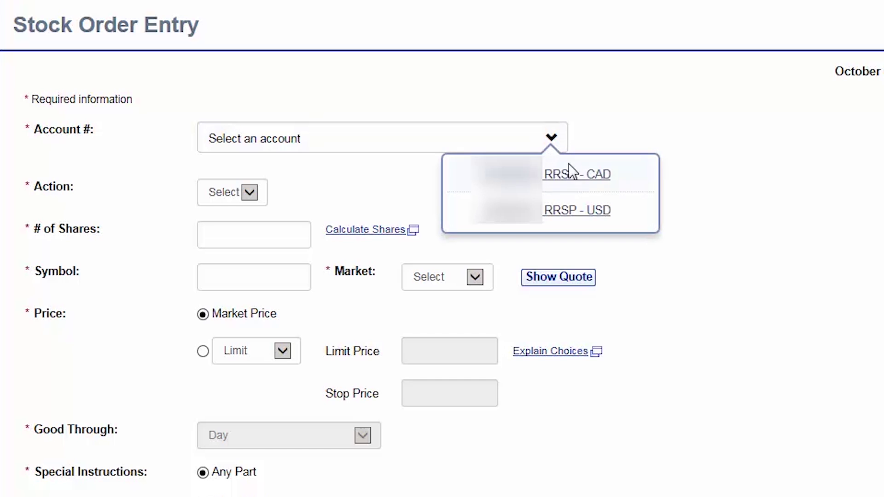
pyautogui.click(594, 177)
pyautogui.click(249, 226)
pyautogui.click(242, 237)
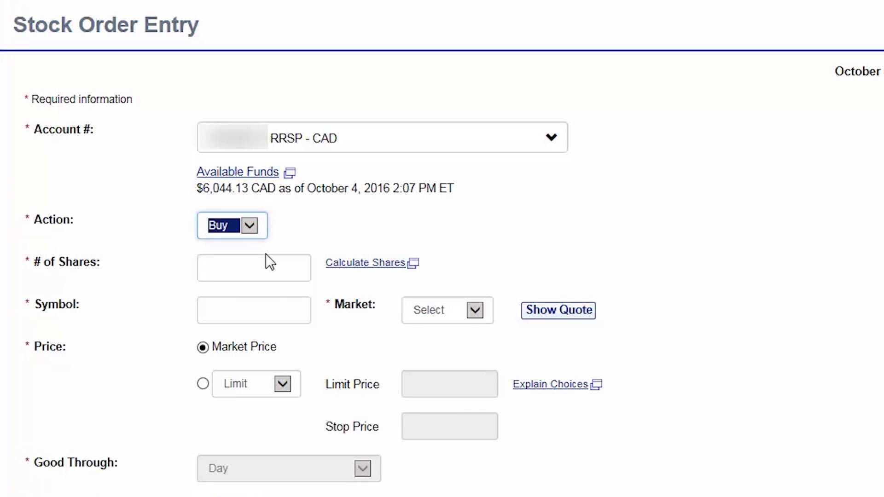
# Show the 26.48 CAD quote for VAB on the CDN market, then enter 6044.13-9.95 in Calculator
pyautogui.click(278, 316)
pyautogui.write('VAB')
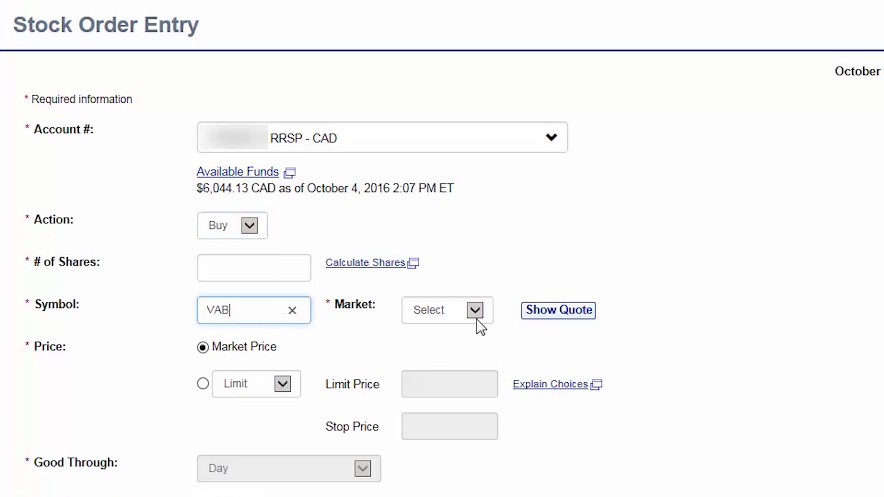
pyautogui.click(477, 319)
pyautogui.click(477, 322)
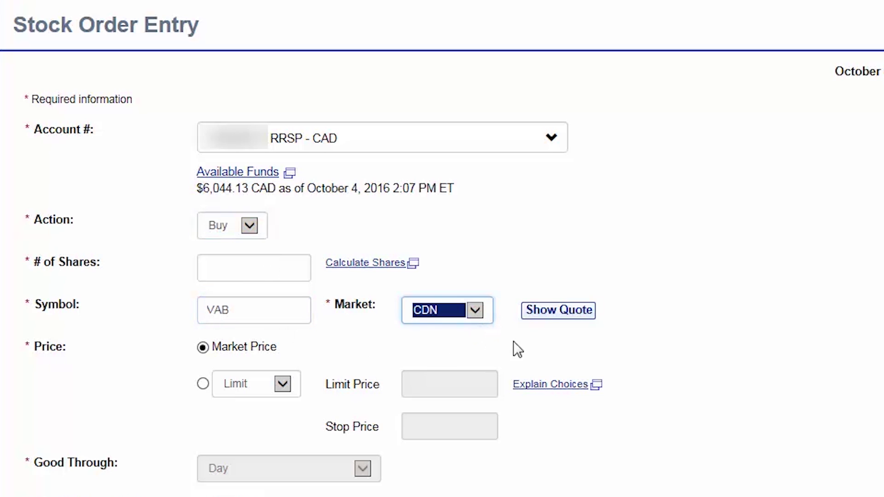
pyautogui.click(586, 317)
pyautogui.write('6044.13')
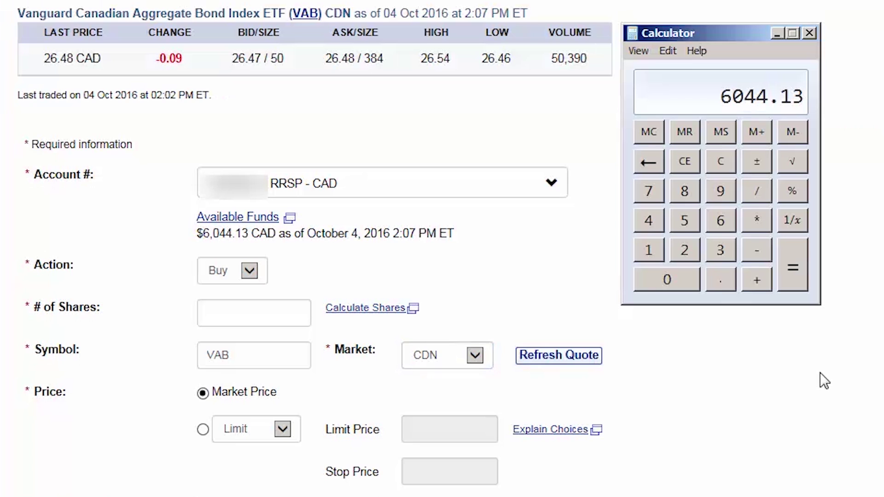
pyautogui.write('-9.95')
# Compute (6044.13-9.95)/26.48 ≈ 227.88 in Calculator and enter 227 as the VAB share count
pyautogui.press('Return')
pyautogui.press('/')
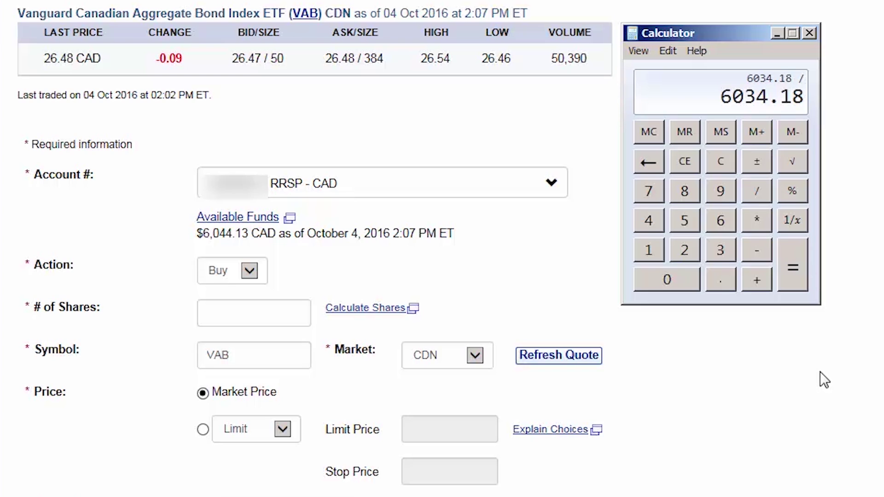
pyautogui.write('26.48')
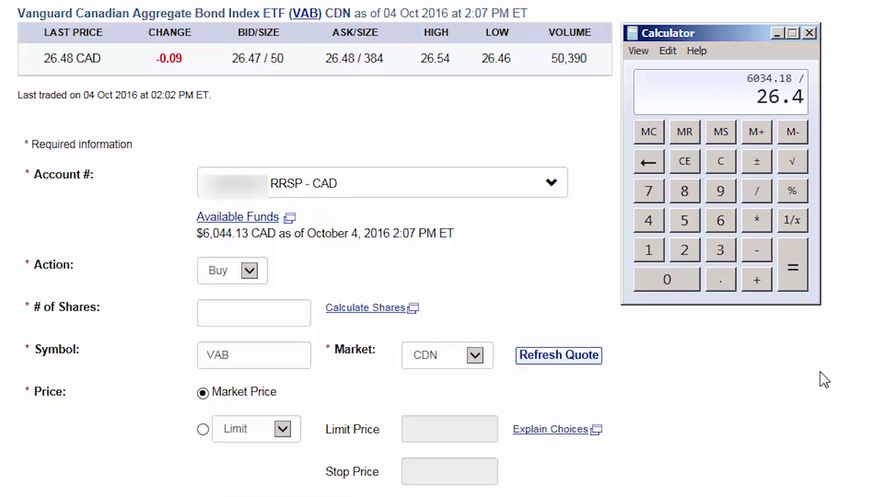
pyautogui.press('Return')
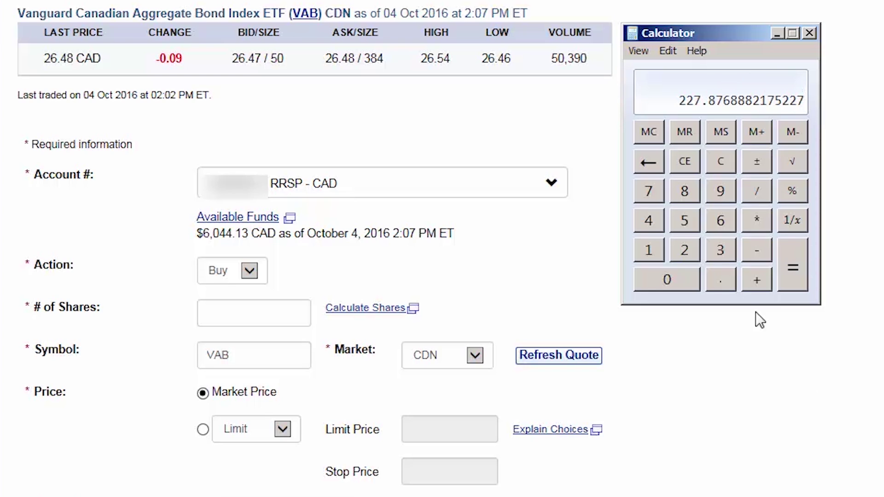
pyautogui.click(707, 161)
pyautogui.click(271, 310)
pyautogui.write('227')
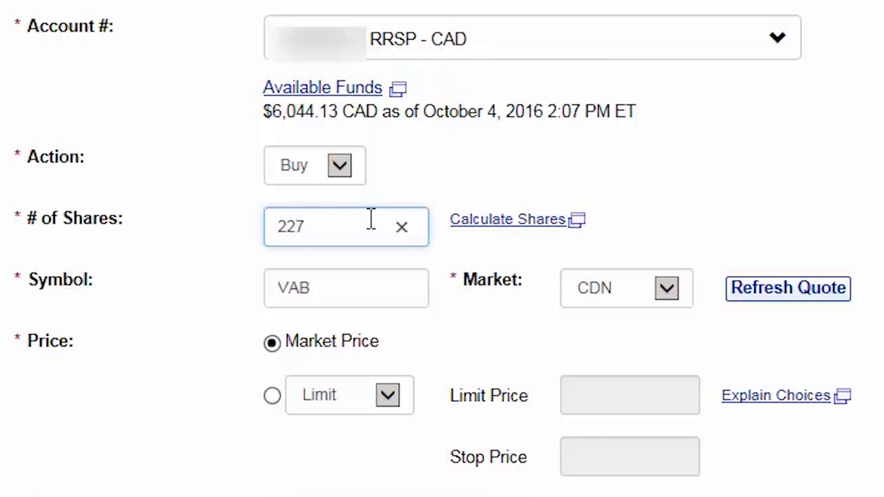
# Submit the 227-share VAB buy as a limit order at 26.48 CAD
pyautogui.click(266, 394)
pyautogui.click(676, 399)
pyautogui.write('26.48')
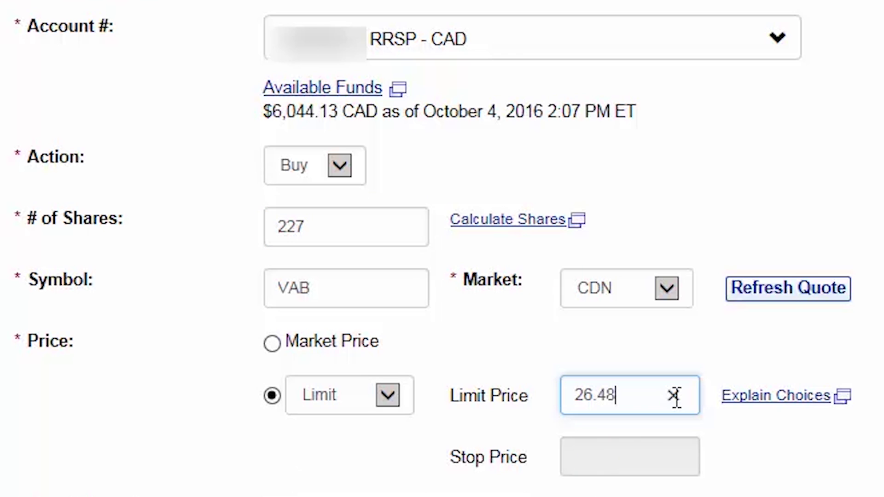
pyautogui.click(581, 467)
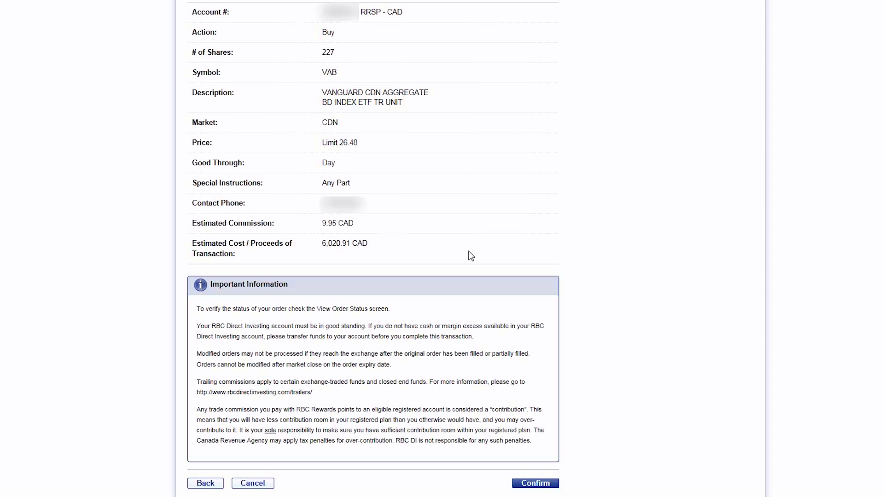
pyautogui.click(543, 489)
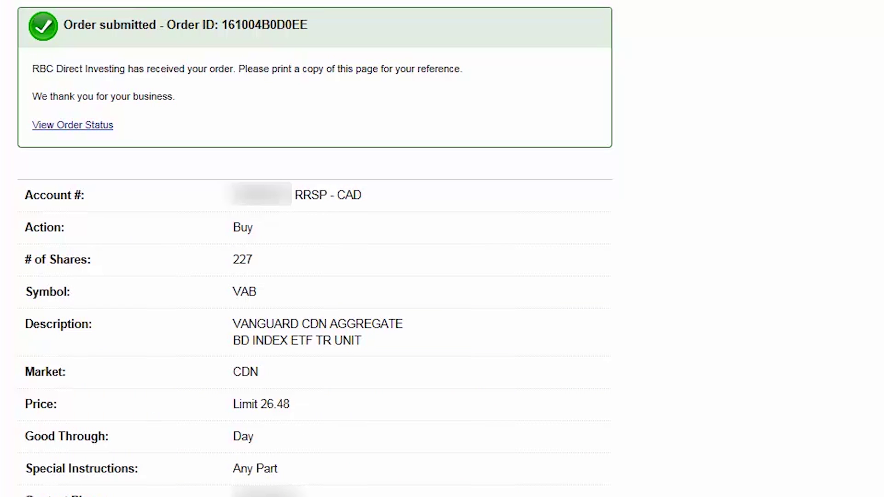
# Check the View Order Status page, then go to My Portfolio Holdings
pyautogui.click(96, 138)
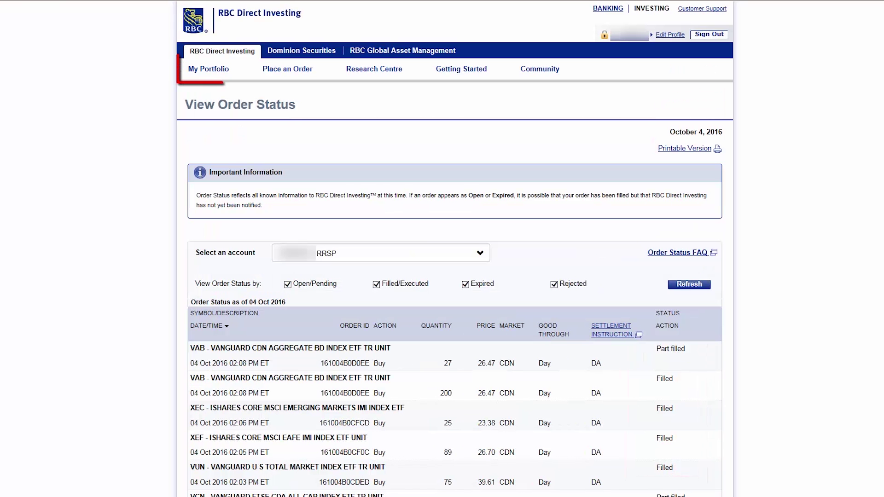
pyautogui.click(215, 70)
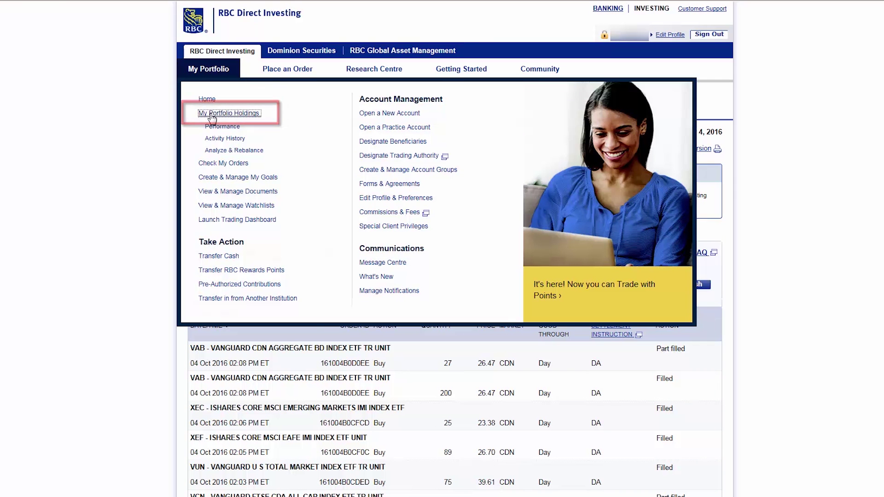
pyautogui.click(211, 114)
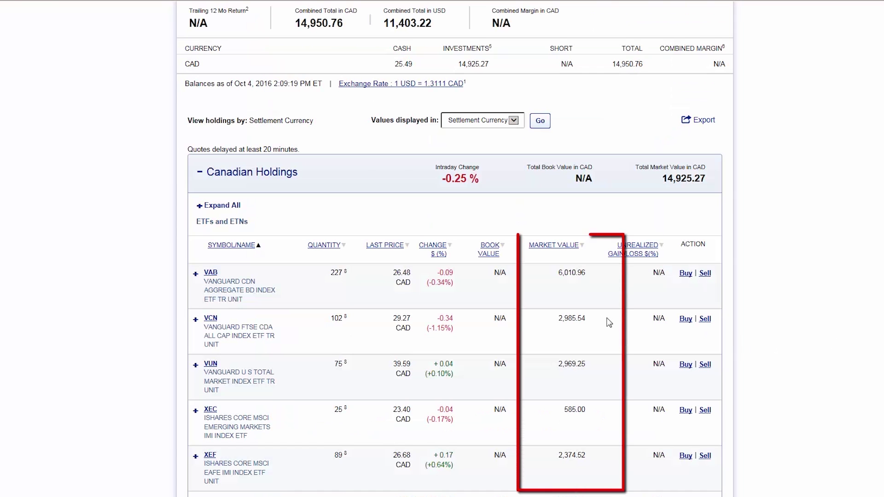